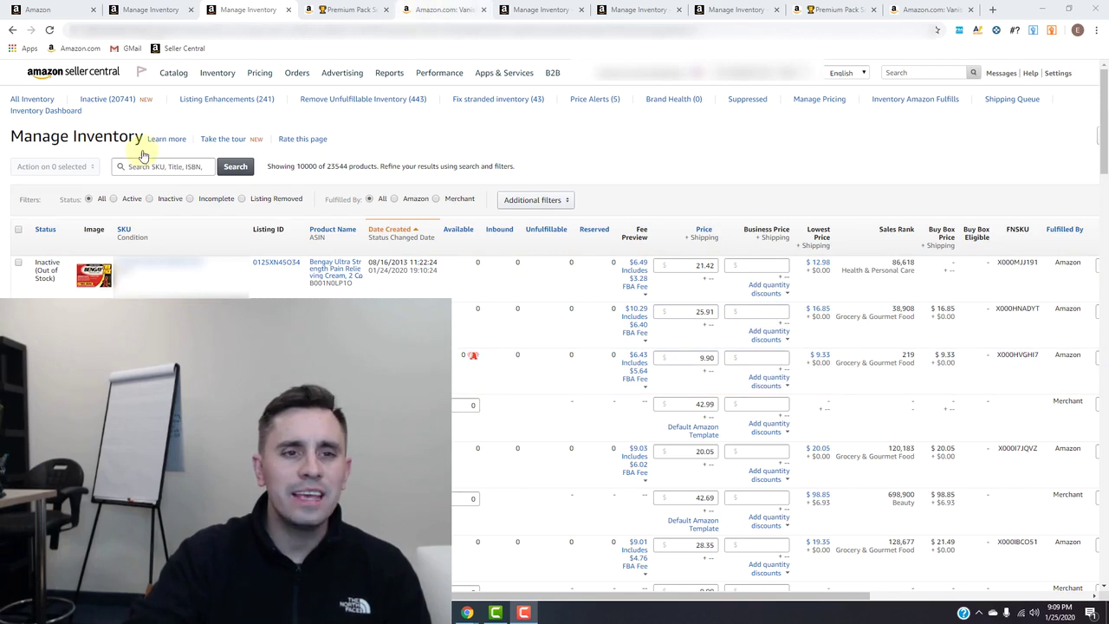
Open Listing Enhancements (241 products) in a new browser tab.
{"action": "right_click", "coordinate": [211, 103]}
{"action": "left_click", "coordinate": [232, 107]}
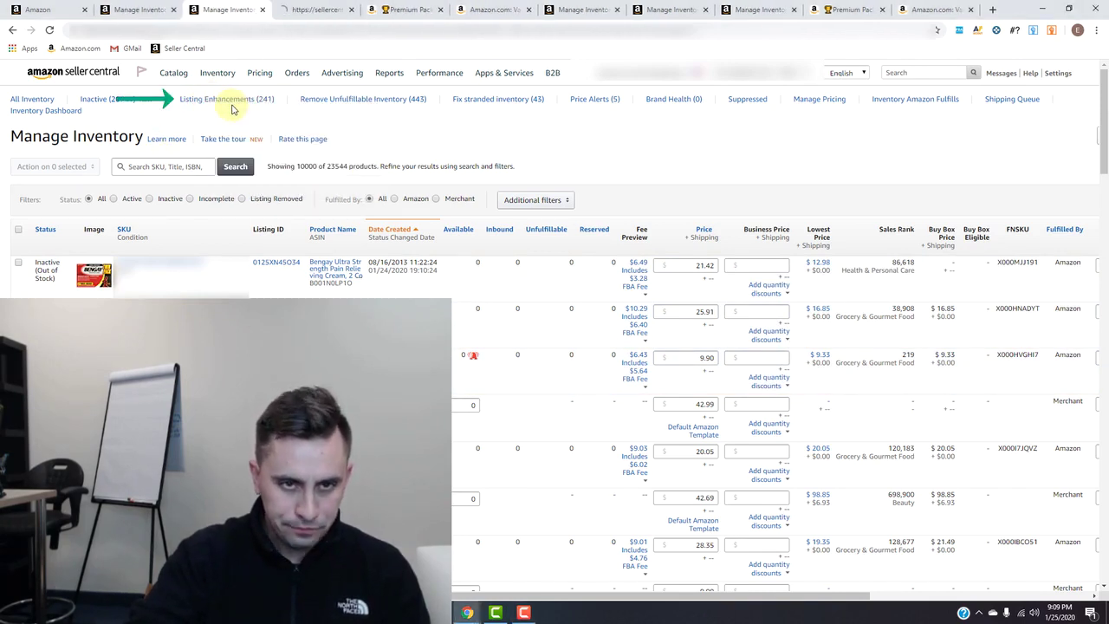
Switch to the Listing Enhancements tab and look over the list, including the McCormick PICKLING SPICE product.
{"action": "left_click", "coordinate": [292, 11]}
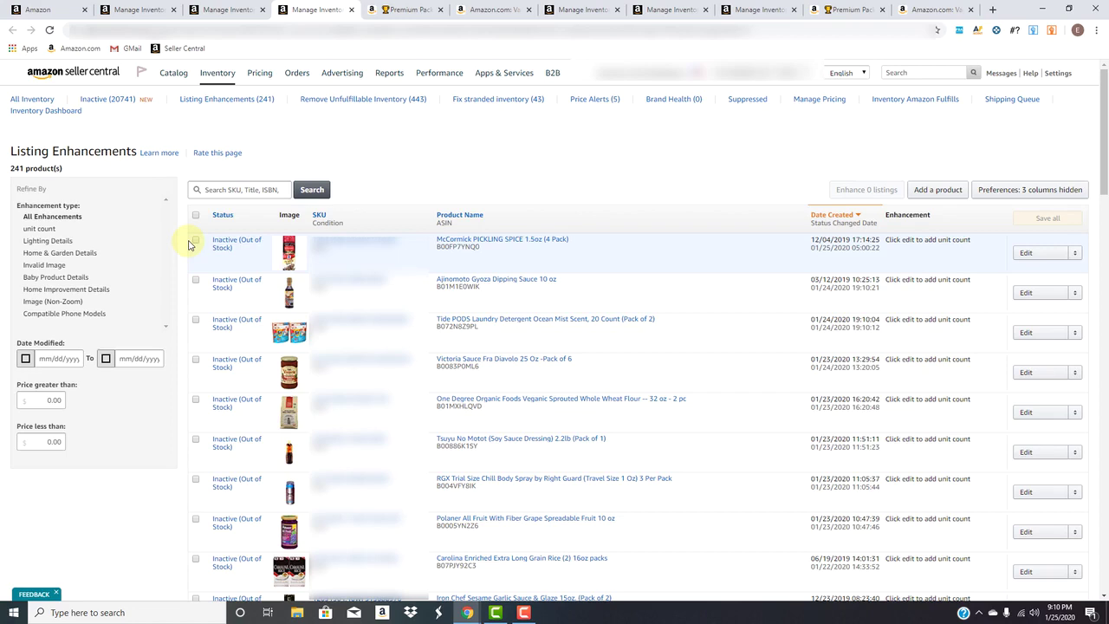
{"action": "scroll", "coordinate": [258, 385], "scroll_direction": "down", "scroll_amount": 3}
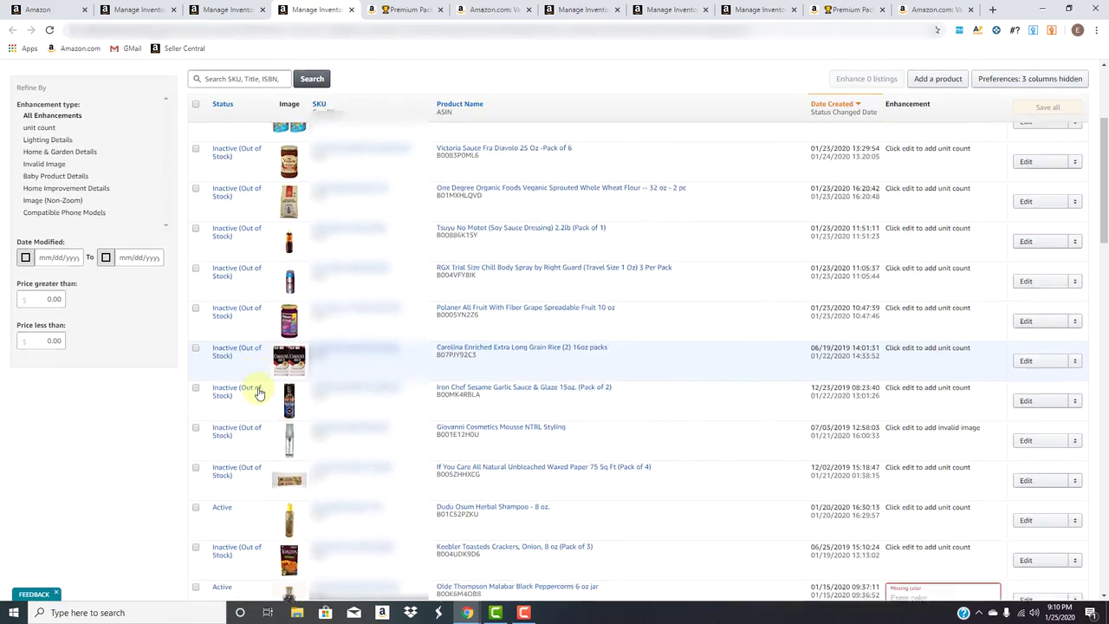
{"action": "scroll", "coordinate": [248, 413], "scroll_direction": "up", "scroll_amount": 3}
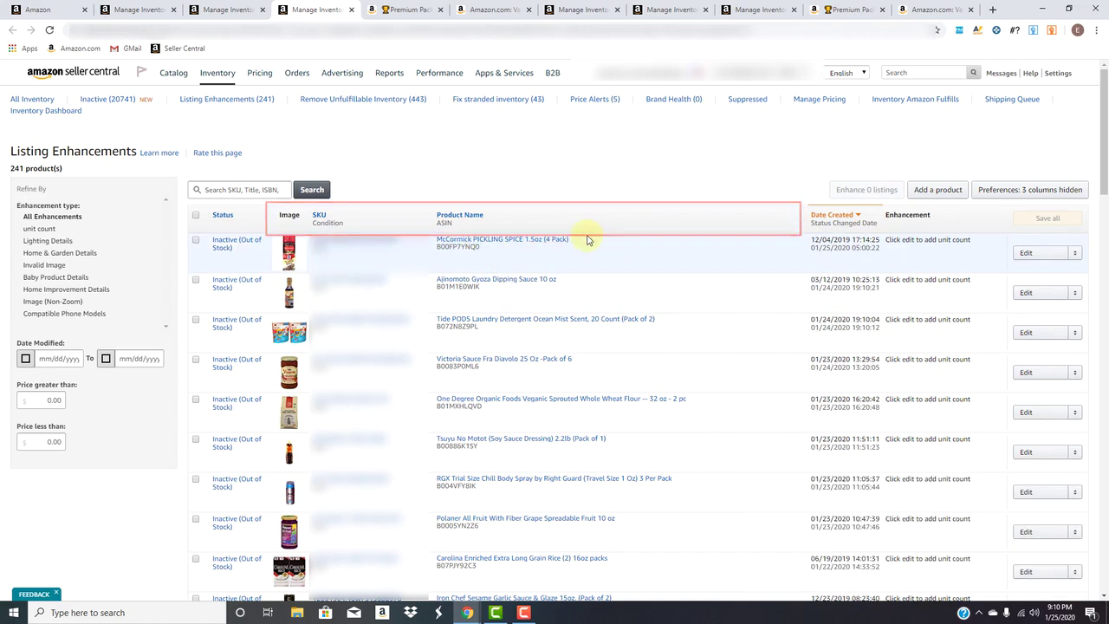
{"action": "mouse_move", "coordinate": [498, 246]}
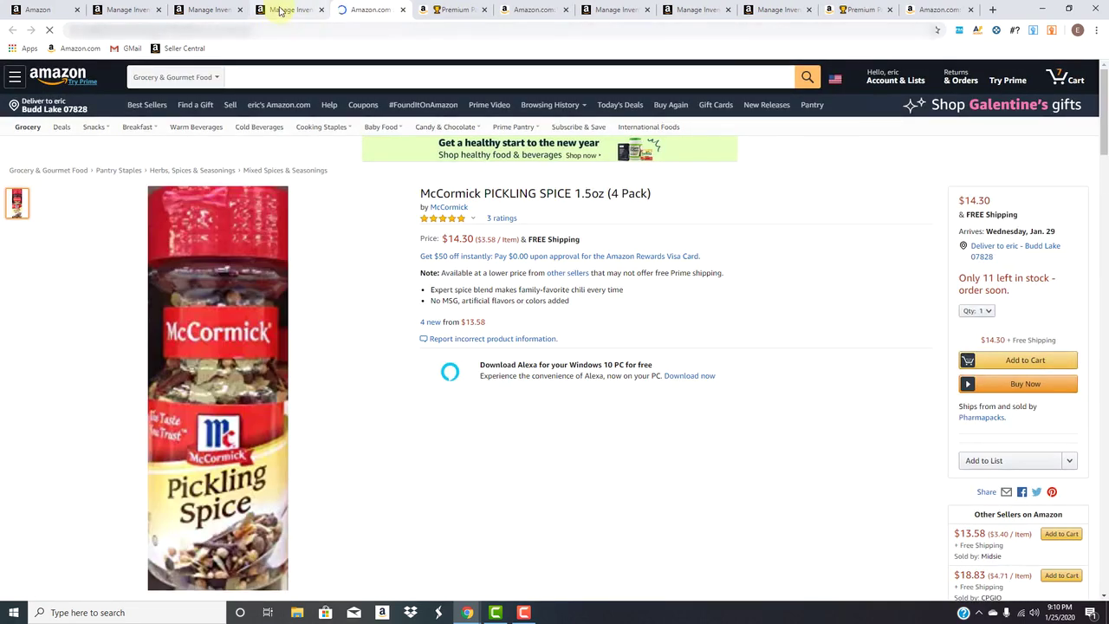
Review the McCormick listing's Sales, Pricing and Inventory sections, then return to Listing Enhancements.
{"action": "left_click", "coordinate": [280, 10]}
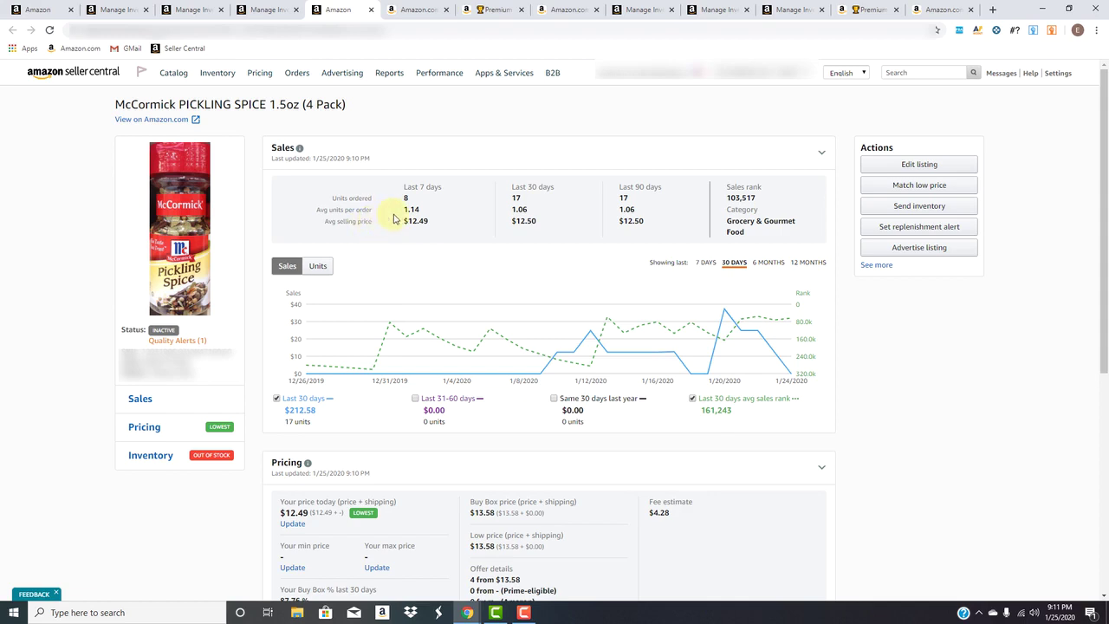
{"action": "scroll", "coordinate": [417, 355], "scroll_direction": "down", "scroll_amount": 1}
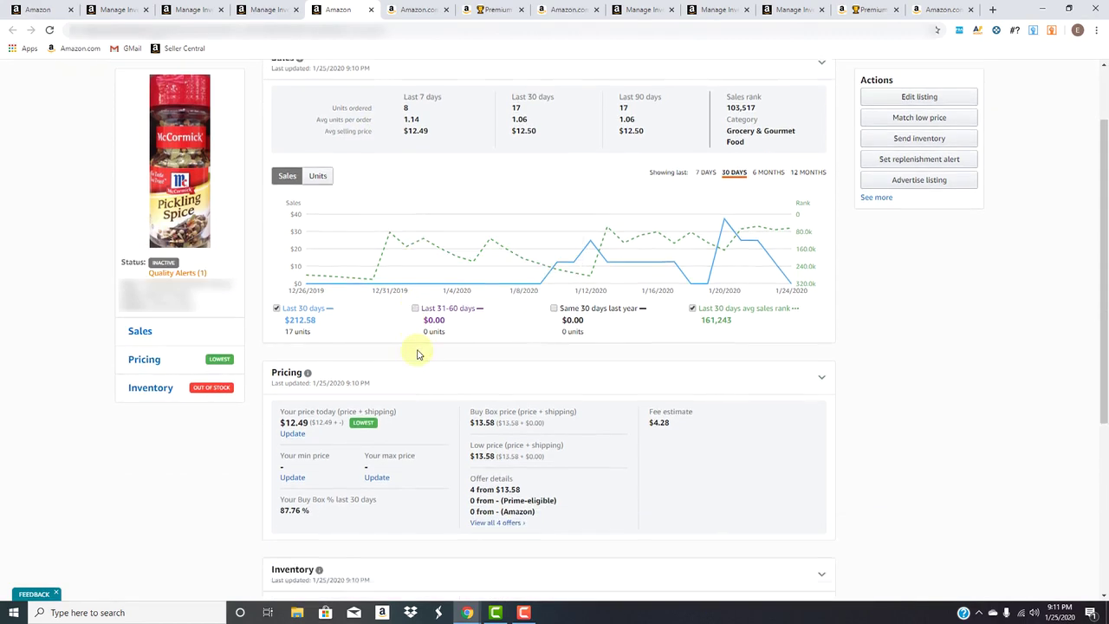
{"action": "scroll", "coordinate": [417, 354], "scroll_direction": "down", "scroll_amount": 2}
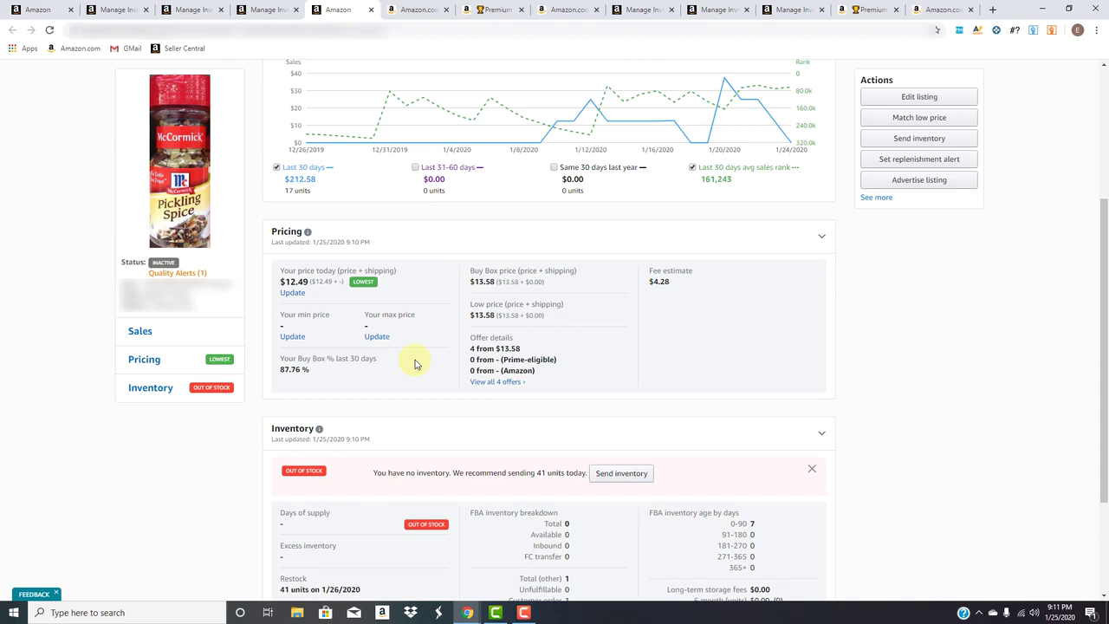
{"action": "scroll", "coordinate": [414, 364], "scroll_direction": "down", "scroll_amount": 1}
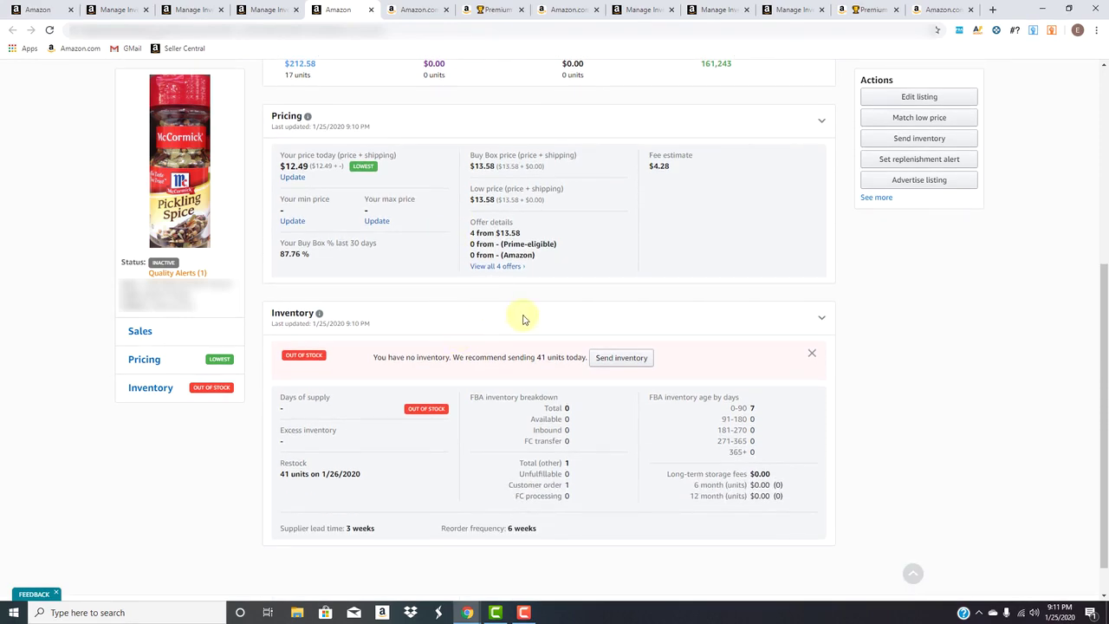
{"action": "scroll", "coordinate": [525, 317], "scroll_direction": "up", "scroll_amount": 2}
{"action": "left_click", "coordinate": [270, 10]}
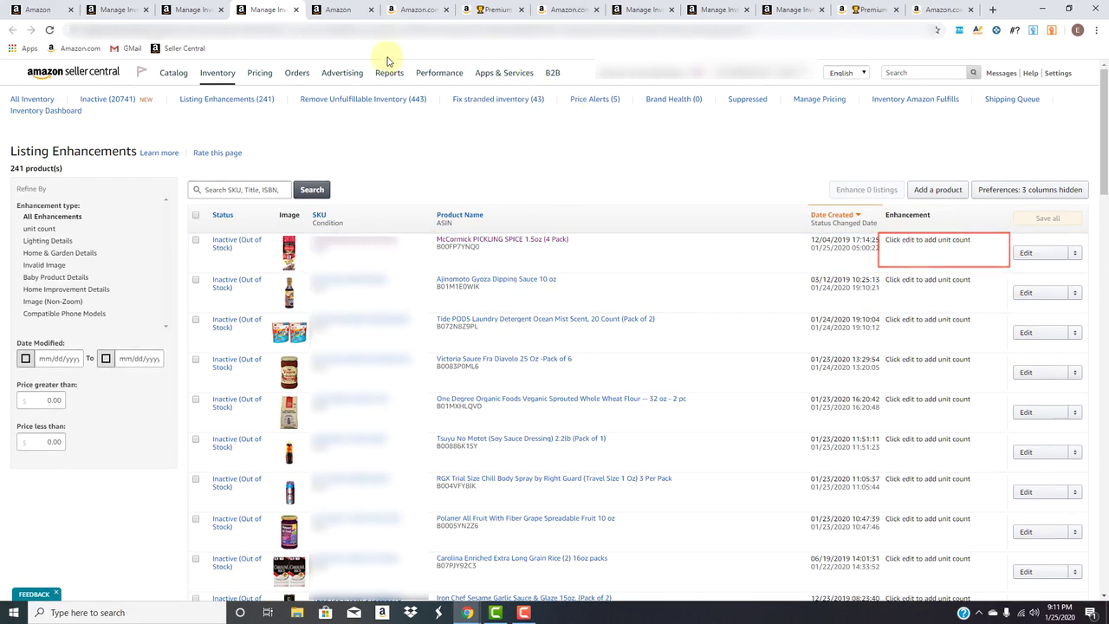
Open the McCormick PICKLING SPICE 1.5oz (4 Pack) Amazon page in a new tab and scroll to its product details.
{"action": "left_click", "coordinate": [469, 240]}
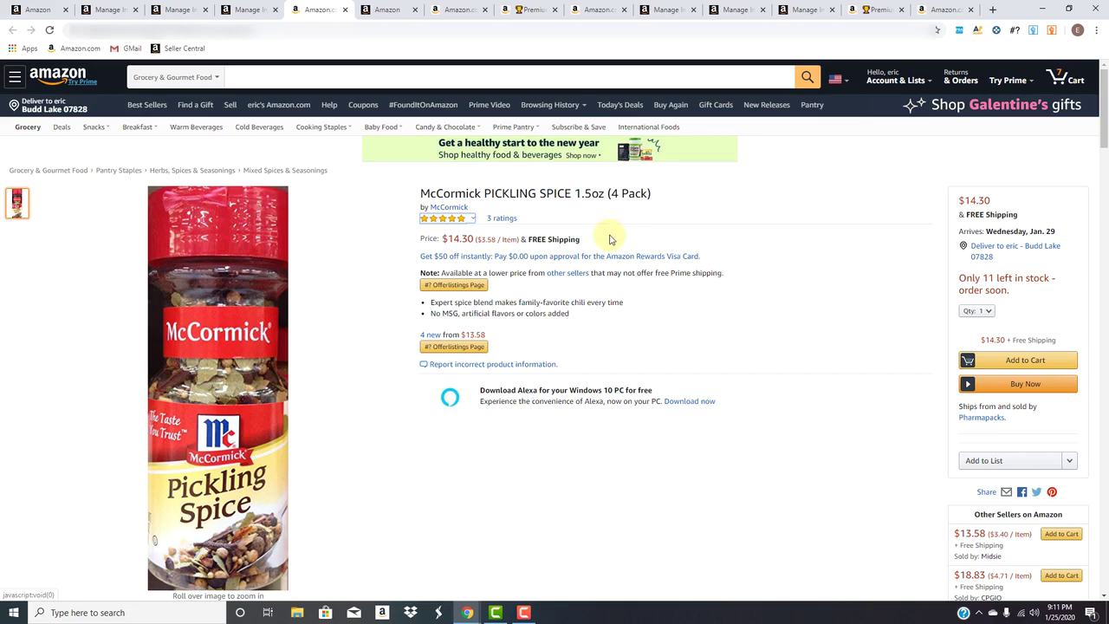
{"action": "scroll", "coordinate": [551, 285], "scroll_direction": "down", "scroll_amount": 2}
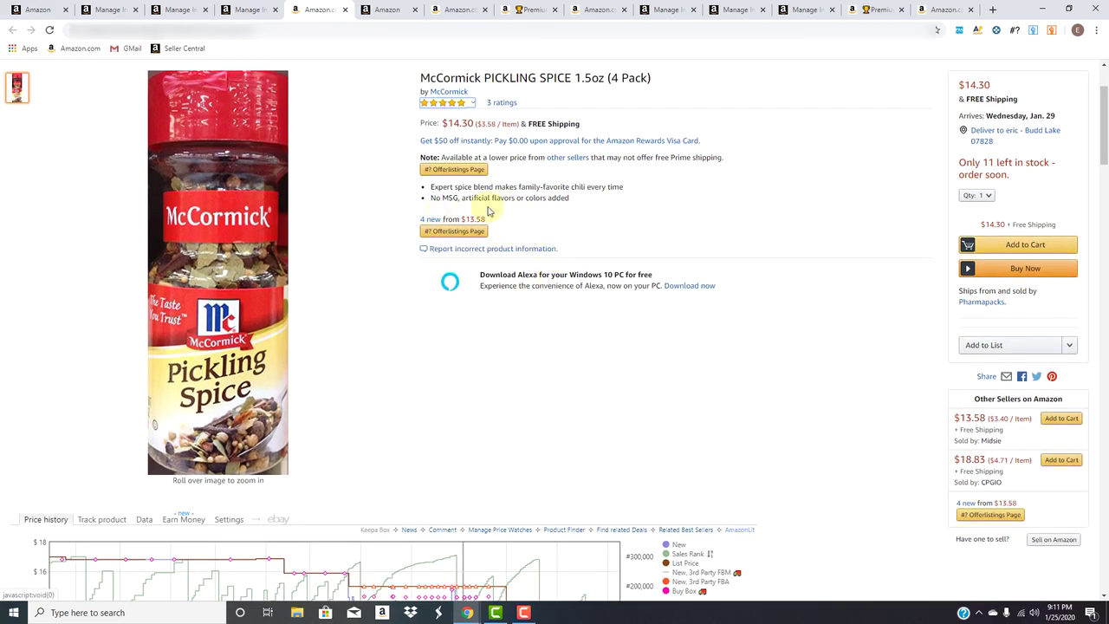
{"action": "scroll", "coordinate": [520, 210], "scroll_direction": "down", "scroll_amount": 5}
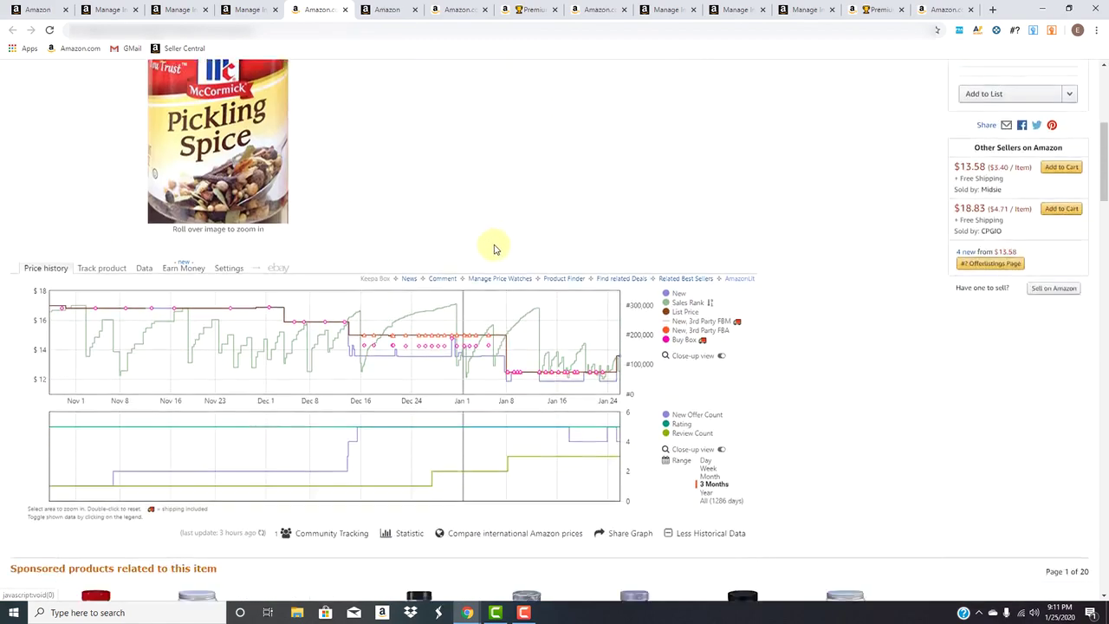
{"action": "scroll", "coordinate": [453, 297], "scroll_direction": "down", "scroll_amount": 10}
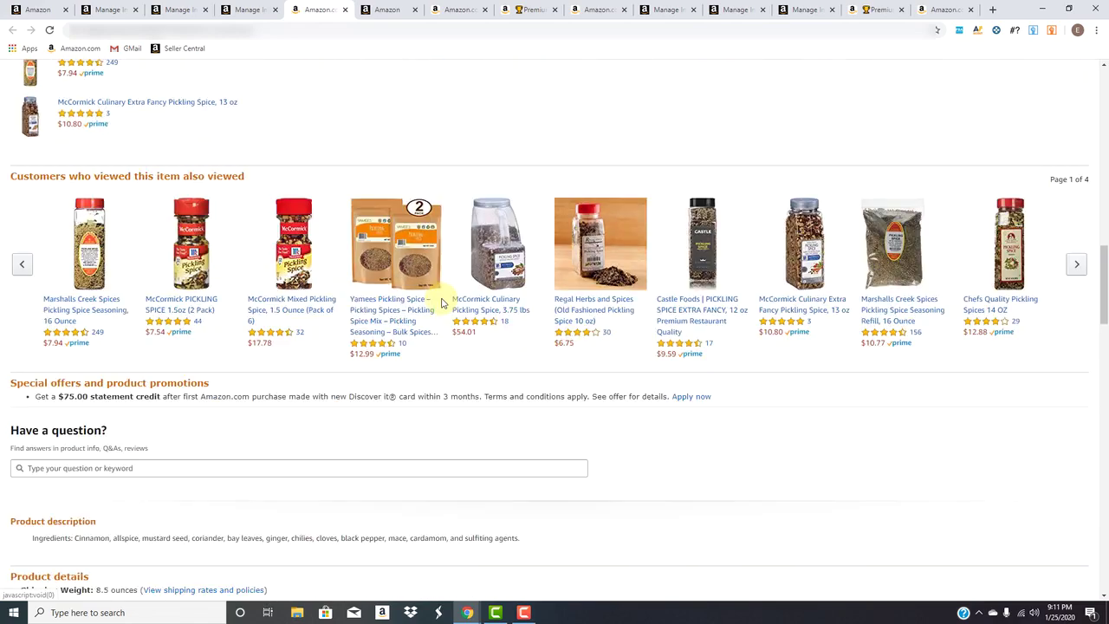
{"action": "scroll", "coordinate": [442, 304], "scroll_direction": "down", "scroll_amount": 3}
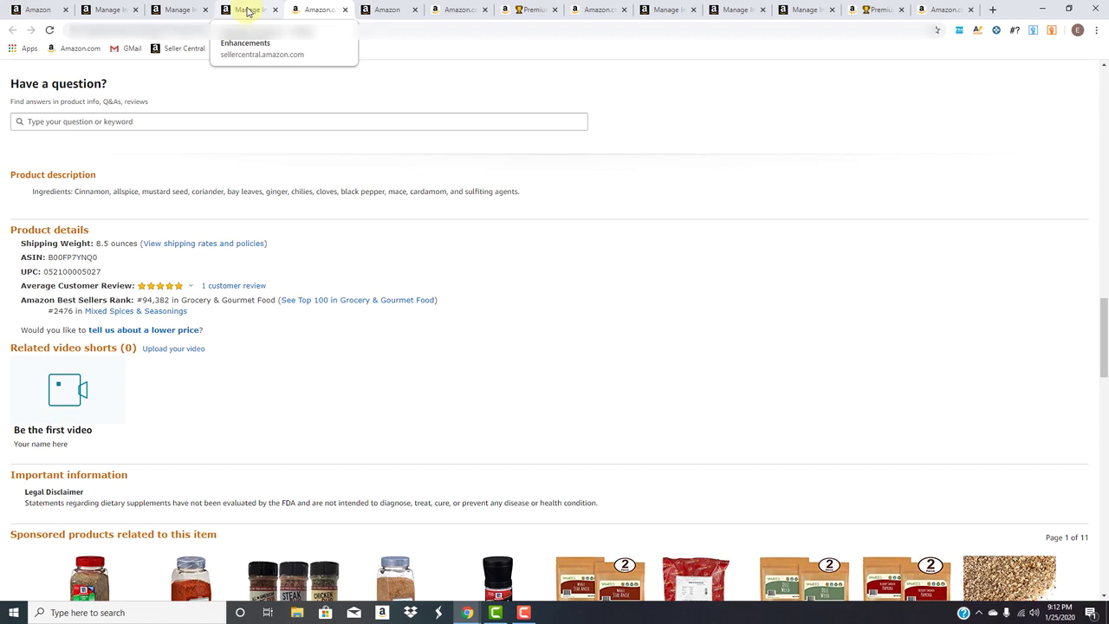
Edit the McCormick listing's Vital Info and bring the empty Unit Count fields into view.
{"action": "left_click", "coordinate": [247, 10]}
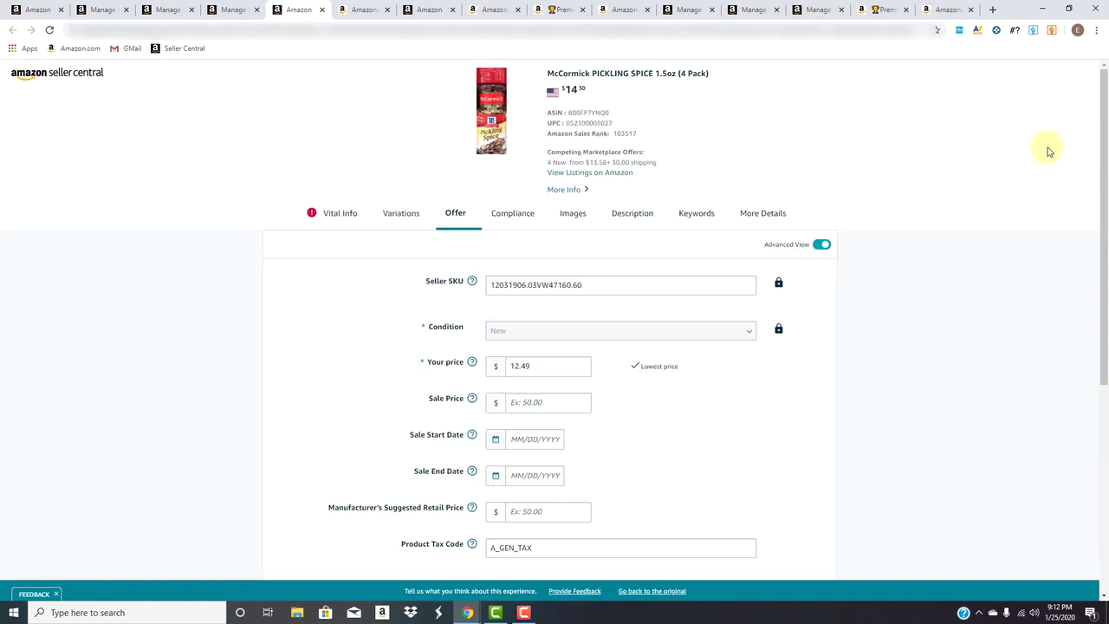
{"action": "left_click", "coordinate": [349, 223]}
{"action": "scroll", "coordinate": [536, 293], "scroll_direction": "down", "scroll_amount": 2}
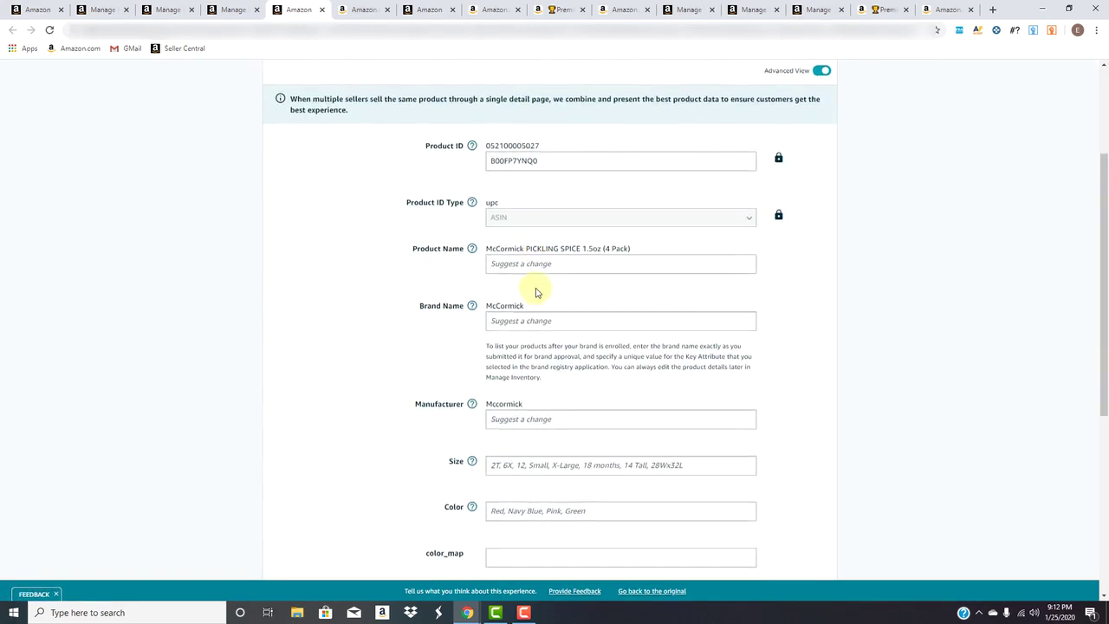
{"action": "scroll", "coordinate": [535, 293], "scroll_direction": "down", "scroll_amount": 2}
{"action": "scroll", "coordinate": [537, 297], "scroll_direction": "down", "scroll_amount": 2}
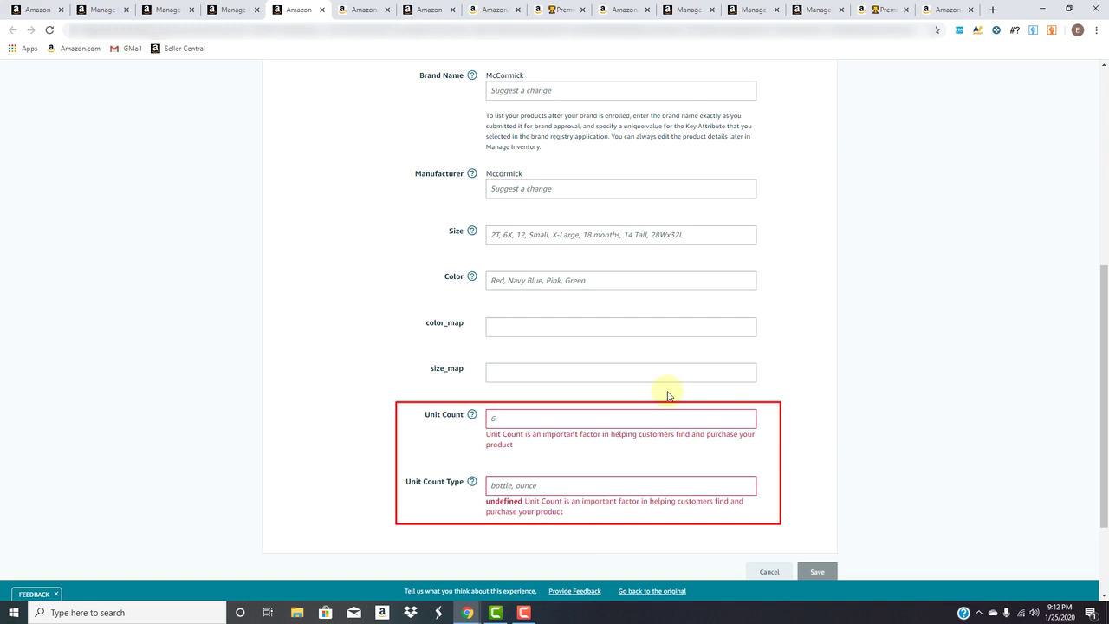
Enter Unit Count 4 with Unit Count Type Count on the McCormick listing and save.
{"action": "left_click", "coordinate": [545, 420]}
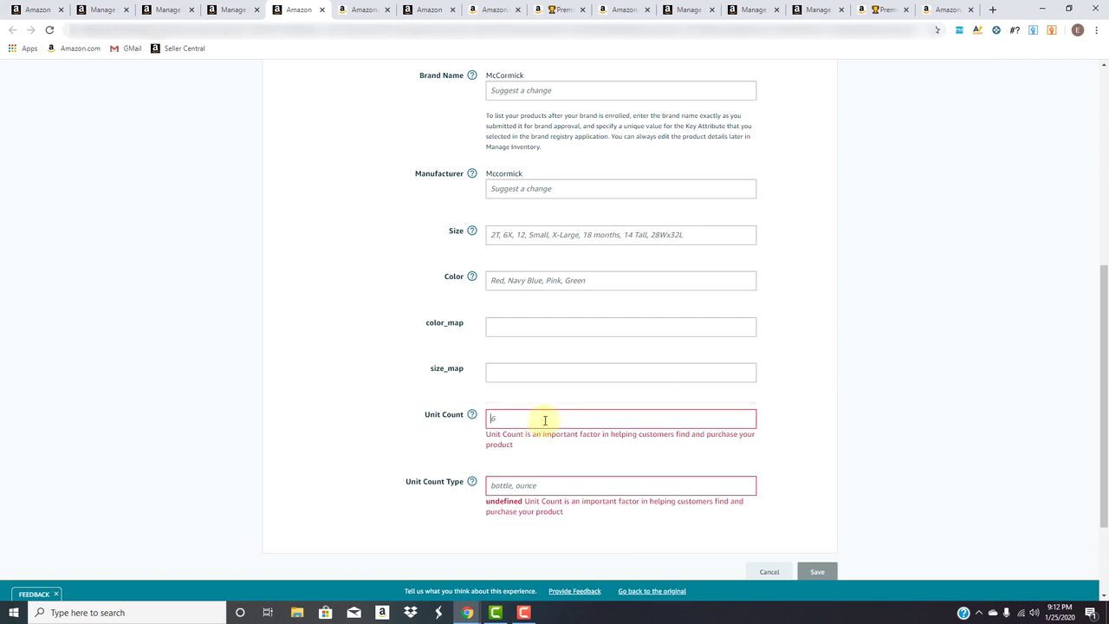
{"action": "type", "text": "4"}
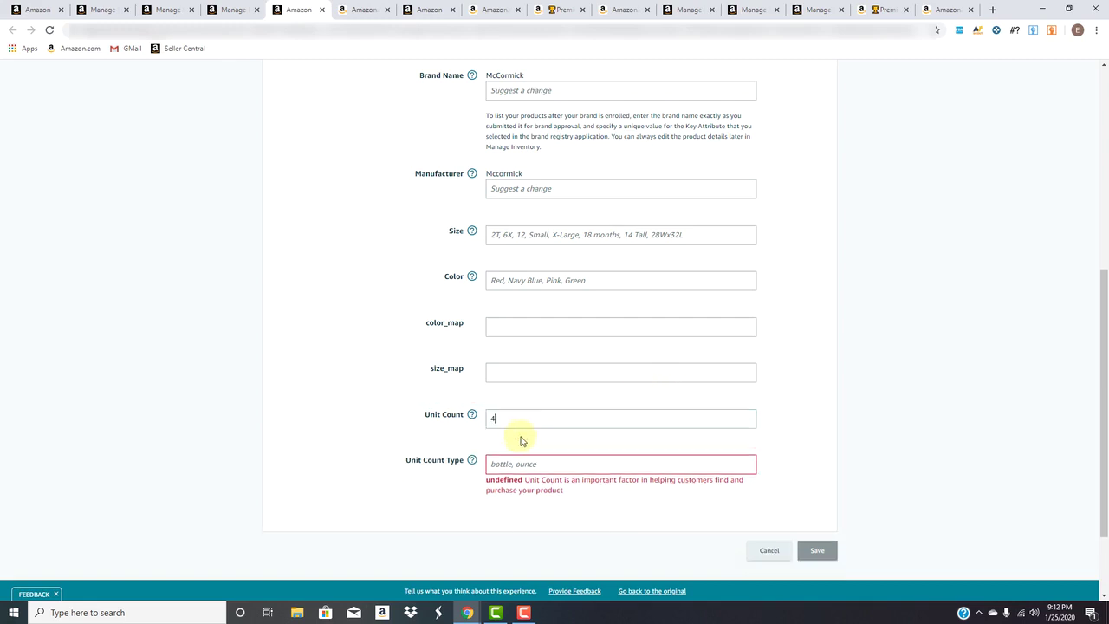
{"action": "left_click", "coordinate": [538, 465]}
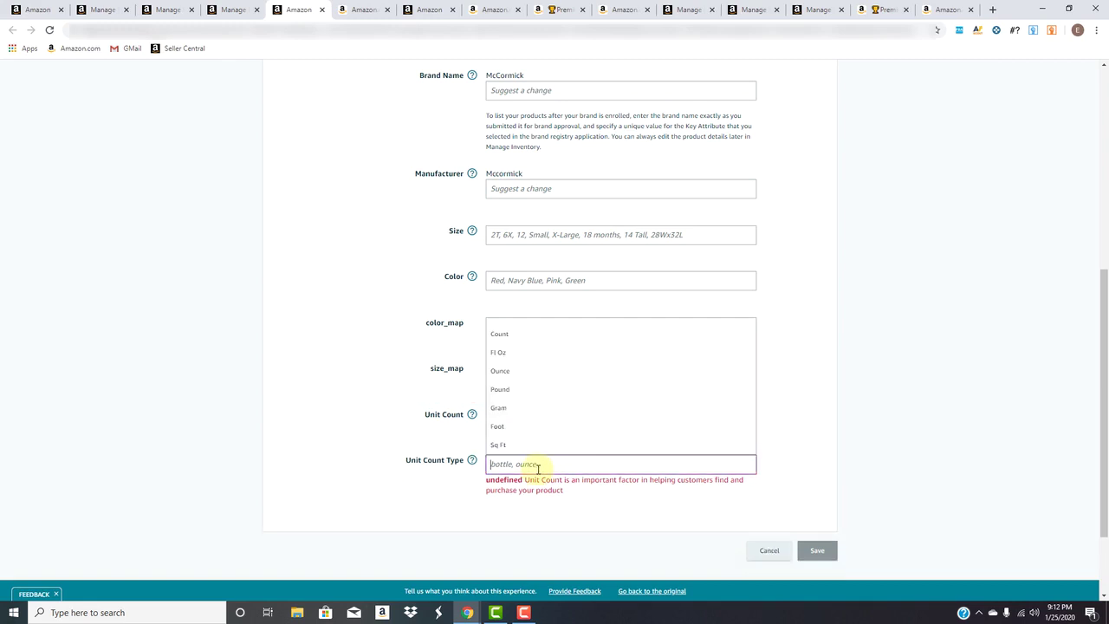
{"action": "left_click", "coordinate": [527, 342]}
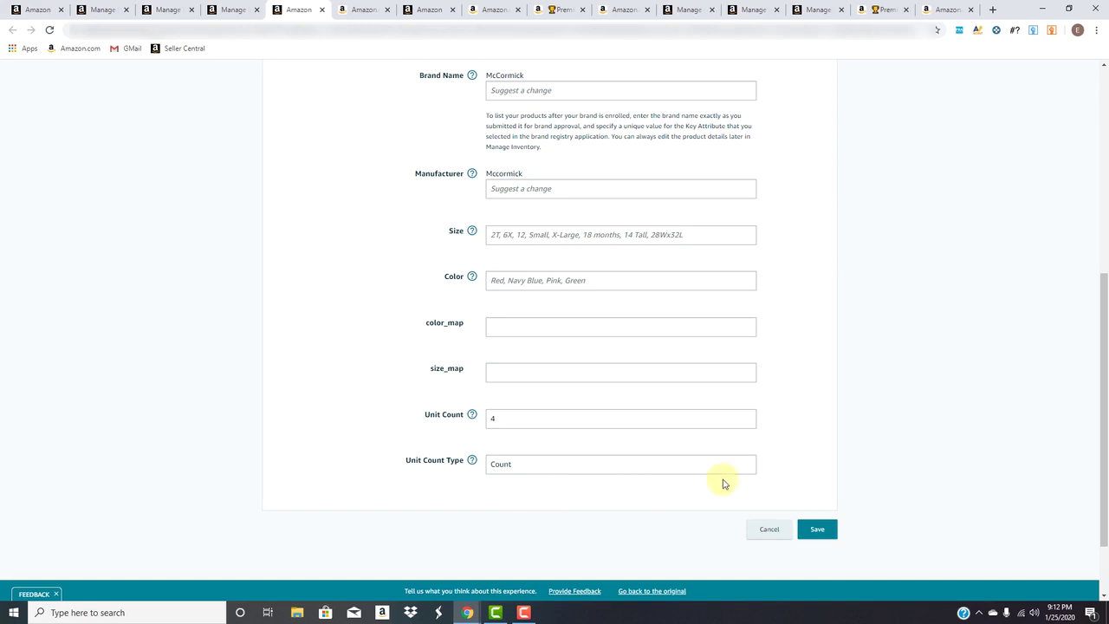
{"action": "left_click", "coordinate": [814, 529]}
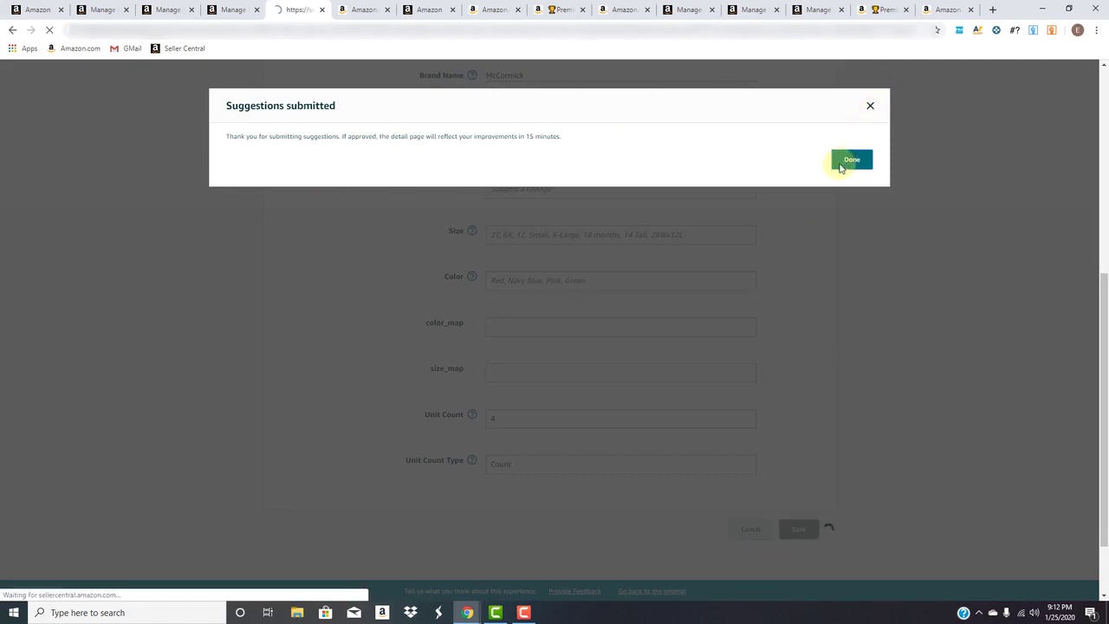
Close the Suggestions submitted confirmation and return to the Listing Enhancements list.
{"action": "left_click", "coordinate": [840, 166]}
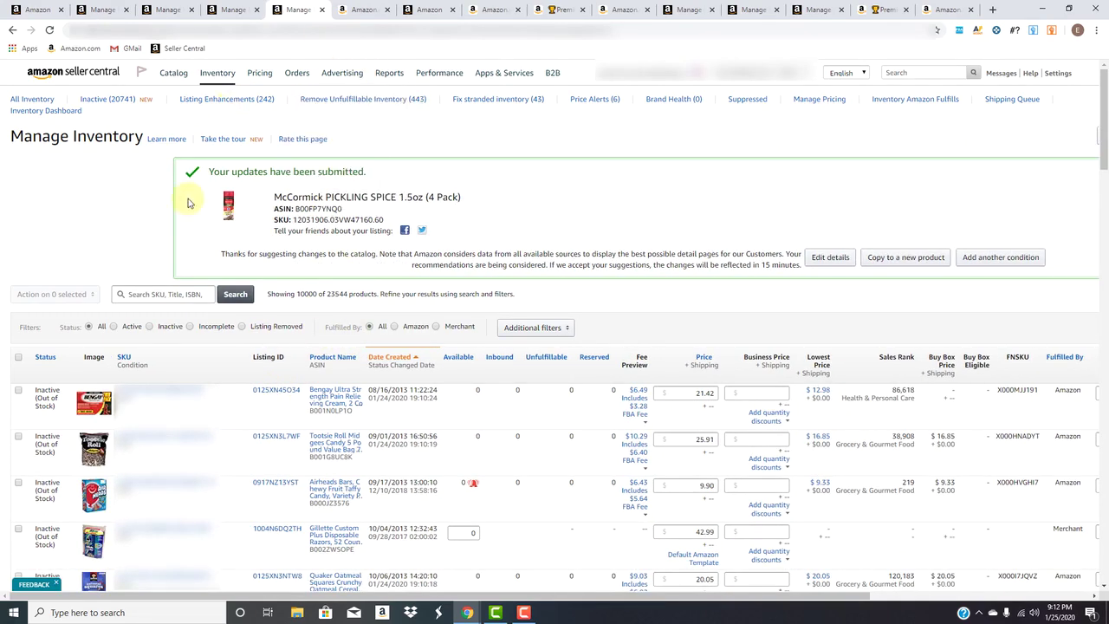
{"action": "left_click", "coordinate": [236, 16]}
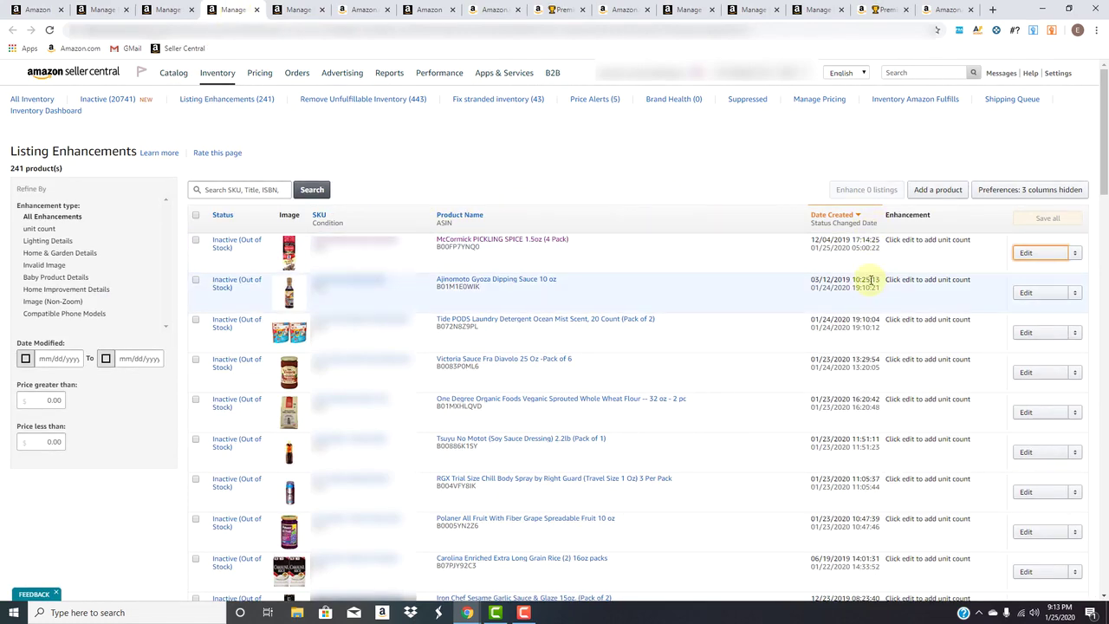
{"action": "scroll", "coordinate": [867, 284], "scroll_direction": "down", "scroll_amount": 5}
{"action": "scroll", "coordinate": [863, 282], "scroll_direction": "up", "scroll_amount": 1}
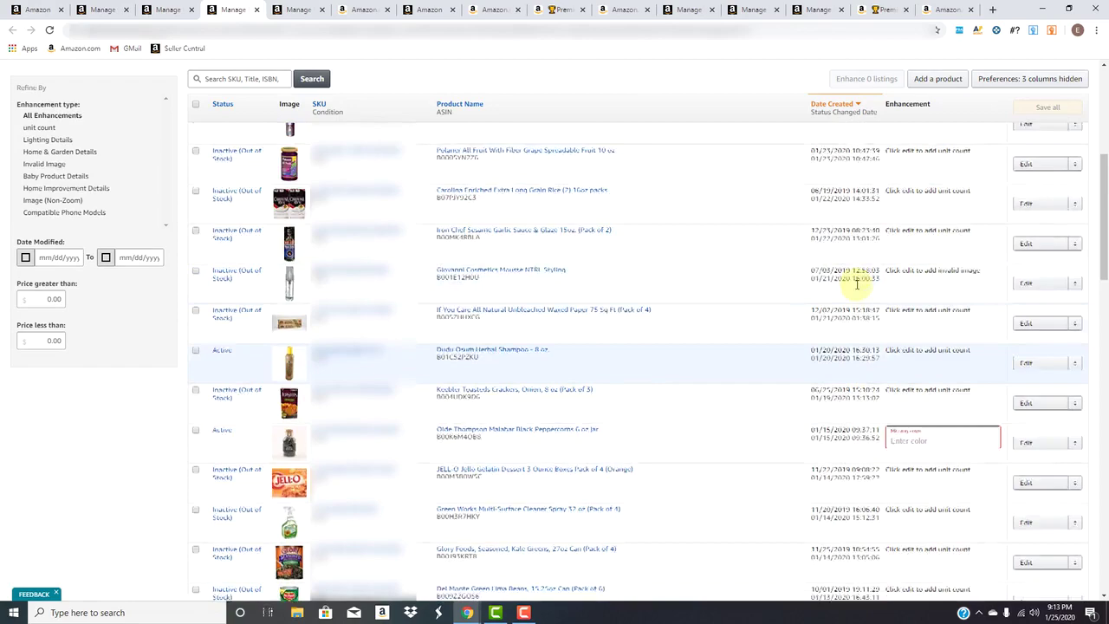
{"action": "scroll", "coordinate": [856, 282], "scroll_direction": "down", "scroll_amount": 2}
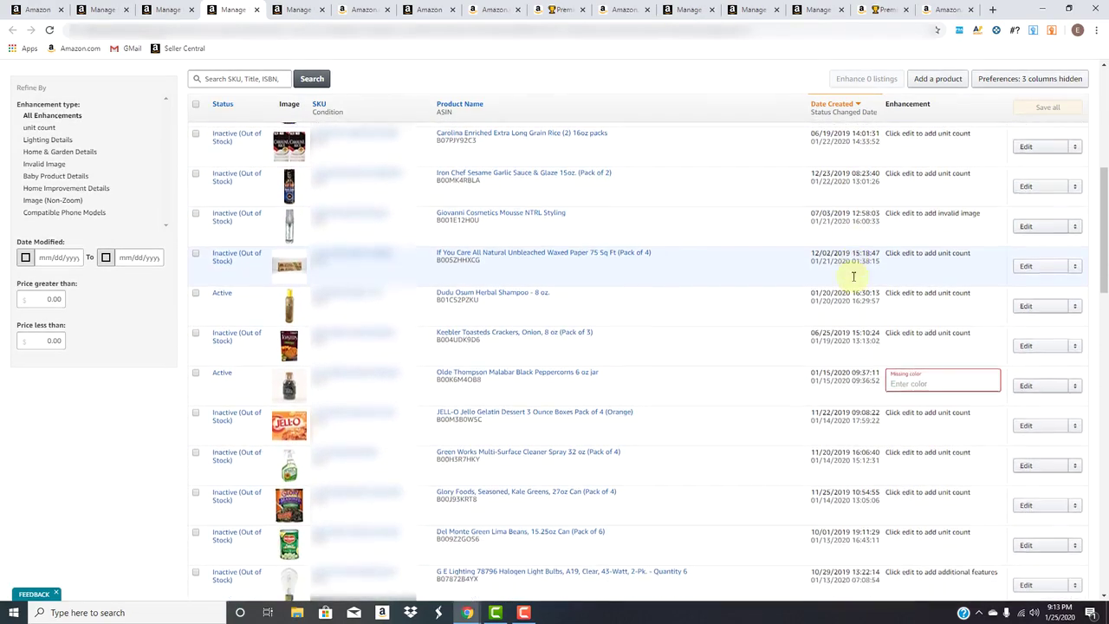
{"action": "scroll", "coordinate": [849, 278], "scroll_direction": "down", "scroll_amount": 2}
{"action": "scroll", "coordinate": [844, 278], "scroll_direction": "up", "scroll_amount": 2}
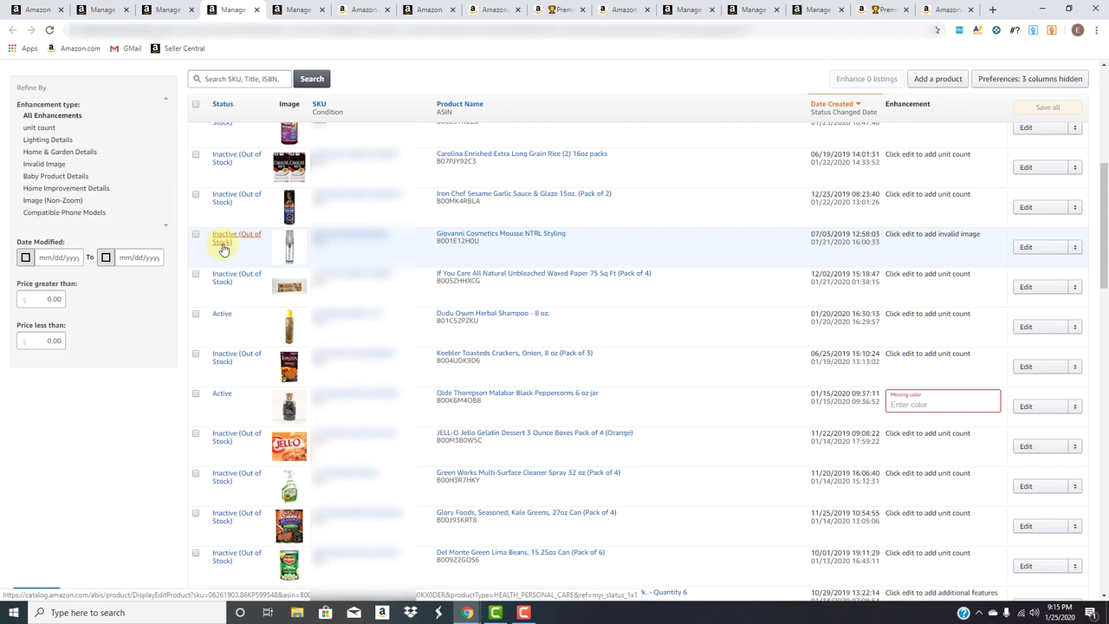
Select the peppercorn row's color box, then open the Olde Thompson Malabar Black Peppercorns product page.
{"action": "mouse_move", "coordinate": [591, 274]}
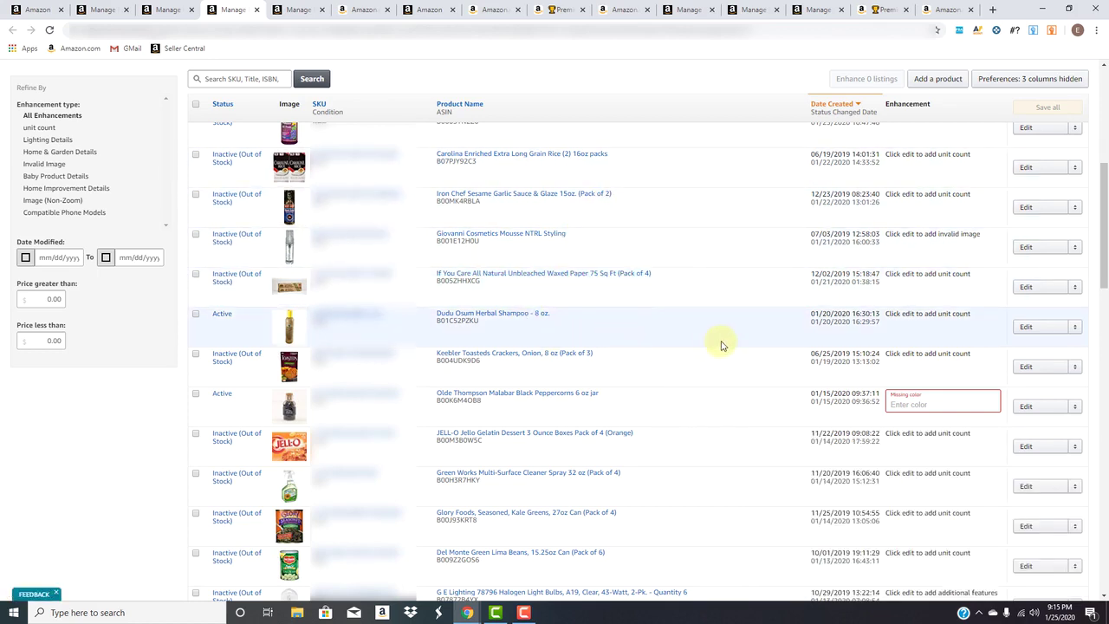
{"action": "left_click", "coordinate": [914, 404]}
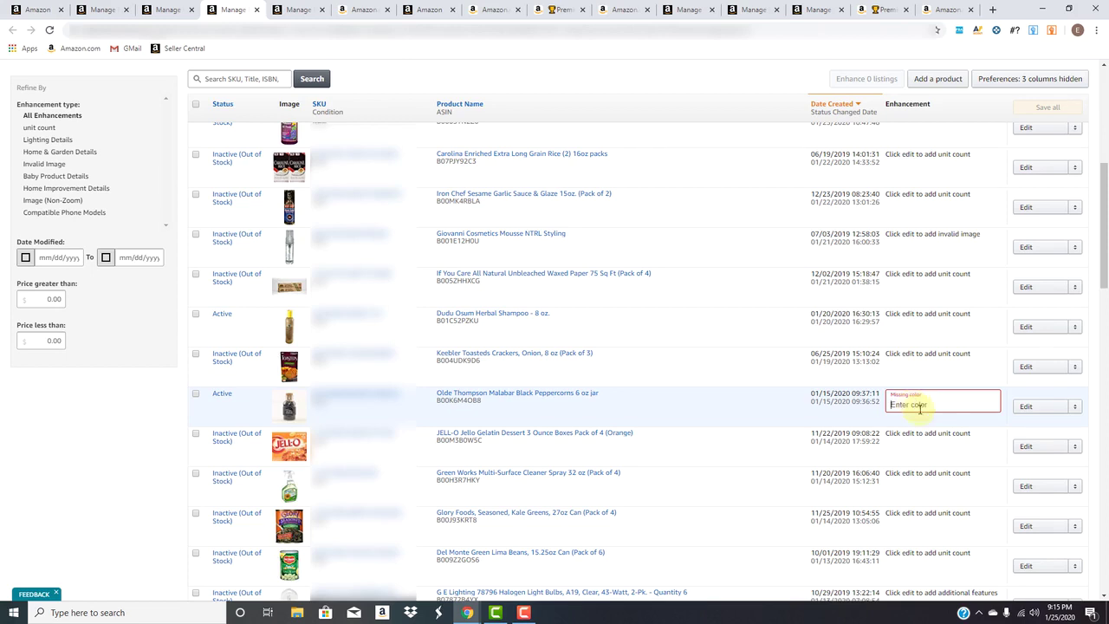
{"action": "mouse_move", "coordinate": [586, 396]}
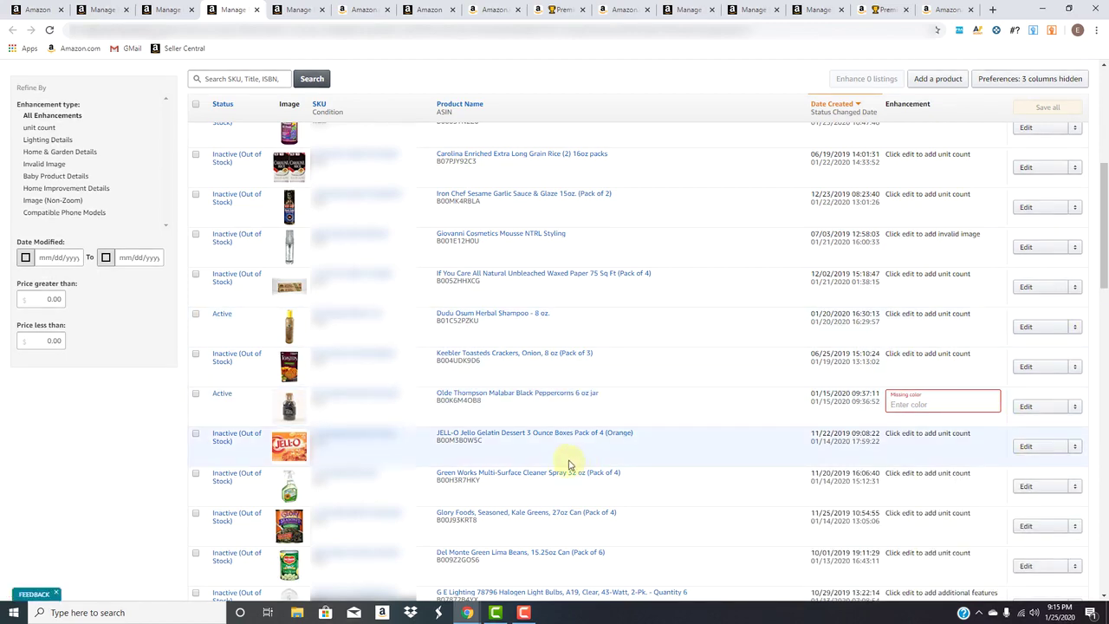
{"action": "left_click", "coordinate": [577, 393]}
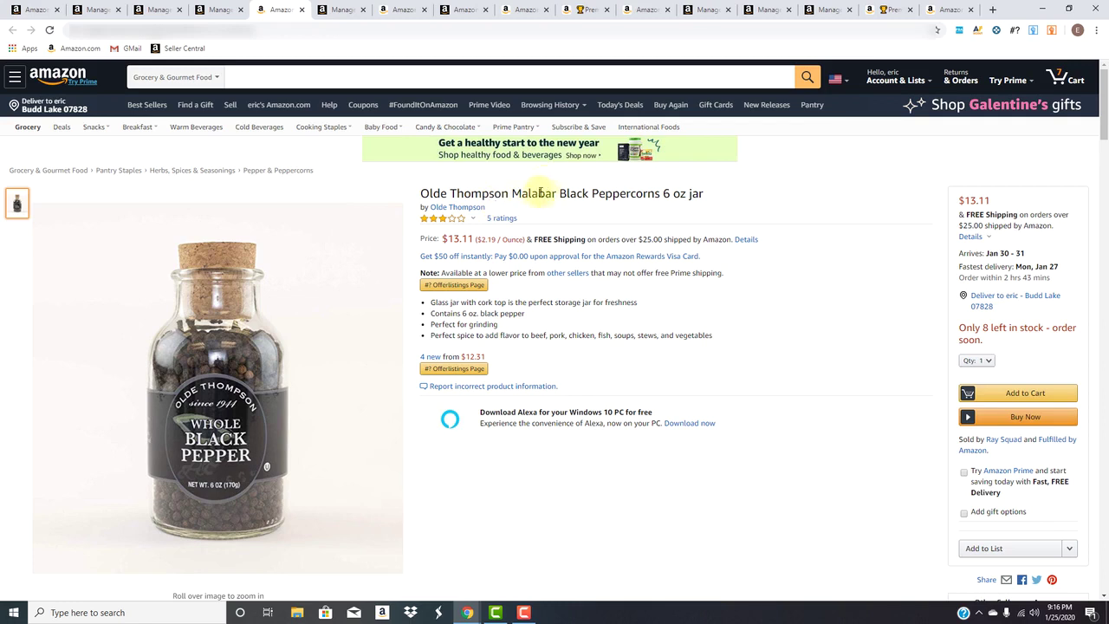
Highlight 'Black Peppercorns' in the product title, review the page, then return to Seller Central.
{"action": "left_click_drag", "start_coordinate": [537, 192], "coordinate": [725, 194]}
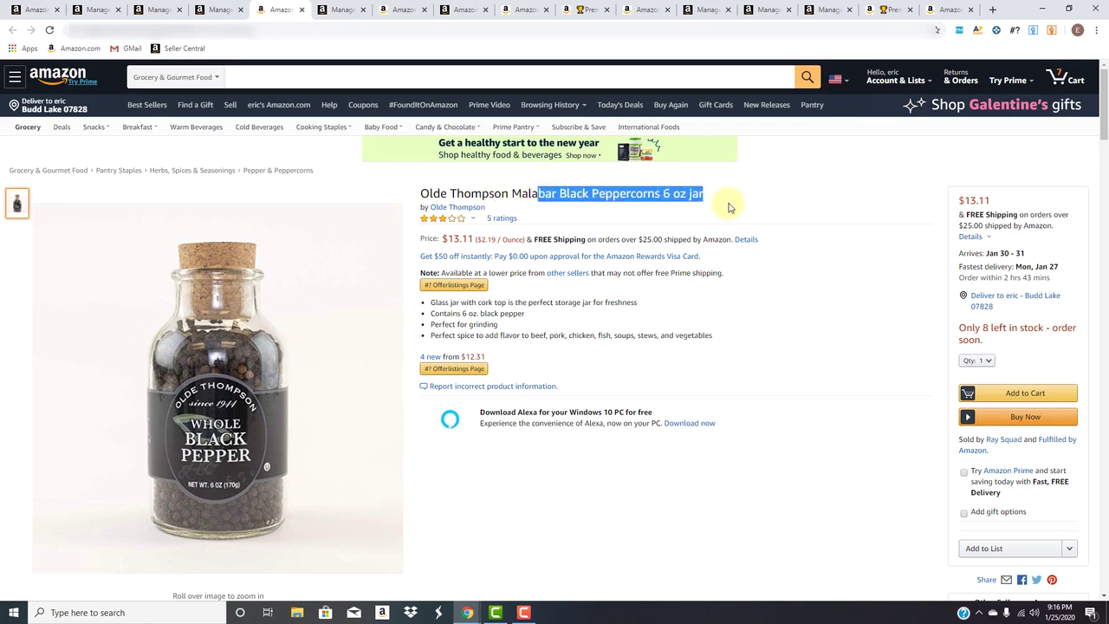
{"action": "scroll", "coordinate": [686, 220], "scroll_direction": "down", "scroll_amount": 3}
{"action": "scroll", "coordinate": [681, 224], "scroll_direction": "down", "scroll_amount": 15}
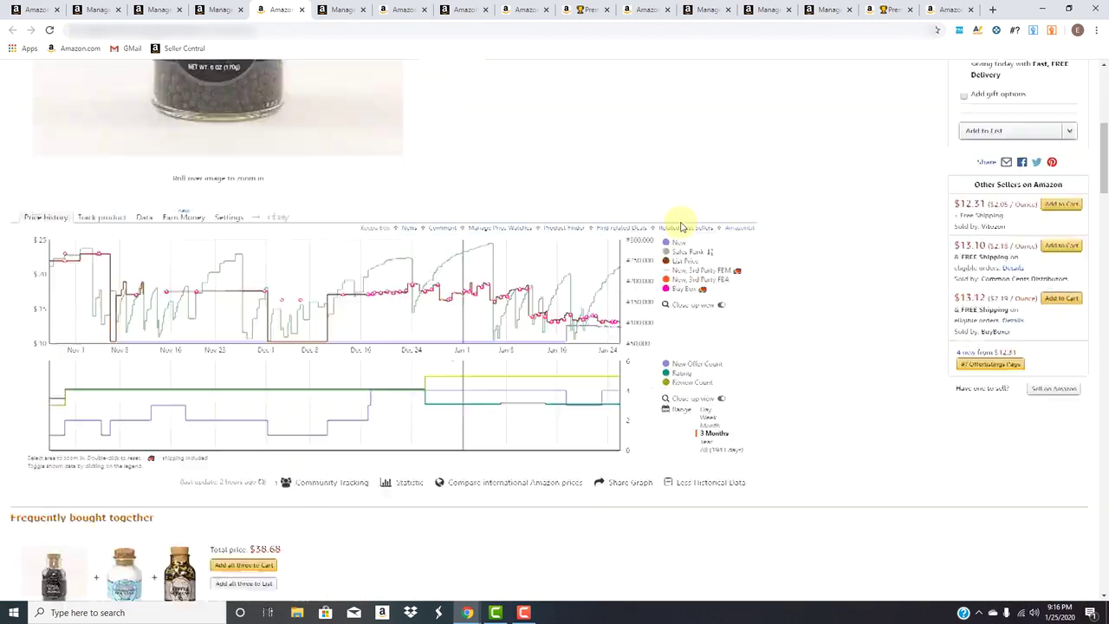
{"action": "scroll", "coordinate": [633, 268], "scroll_direction": "down", "scroll_amount": 1}
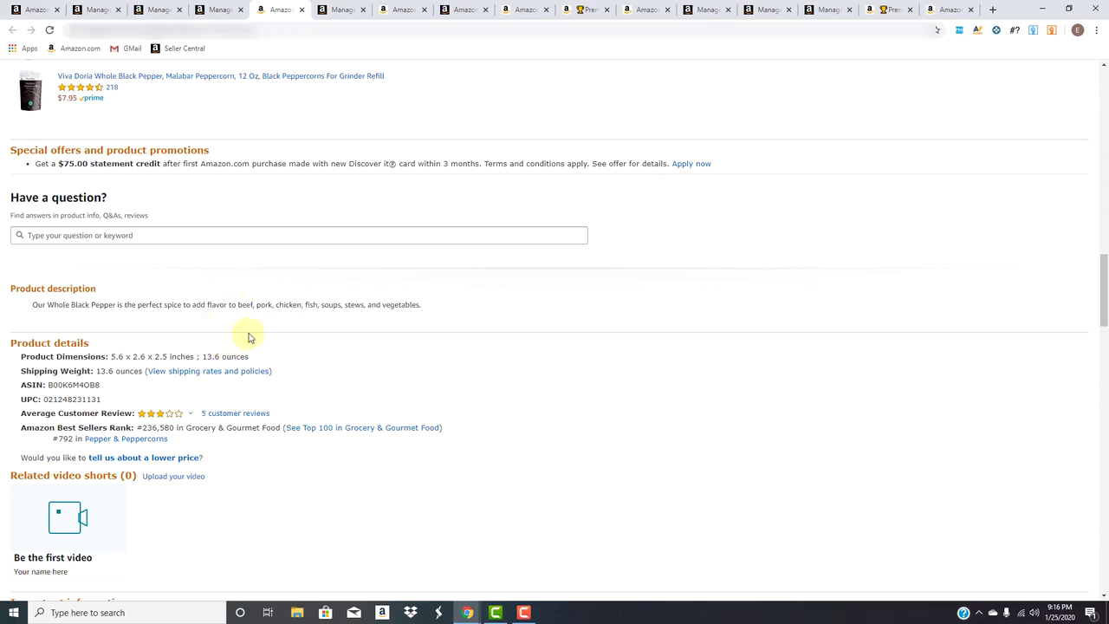
{"action": "scroll", "coordinate": [364, 312], "scroll_direction": "up", "scroll_amount": 10}
{"action": "scroll", "coordinate": [364, 312], "scroll_direction": "up", "scroll_amount": 3}
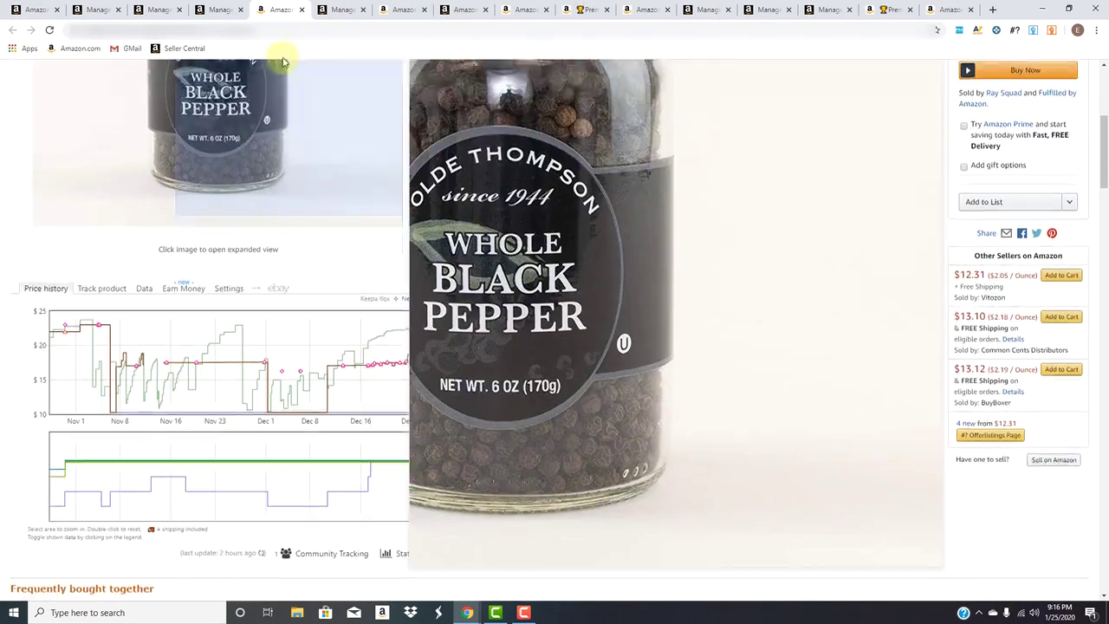
{"action": "left_click", "coordinate": [217, 9]}
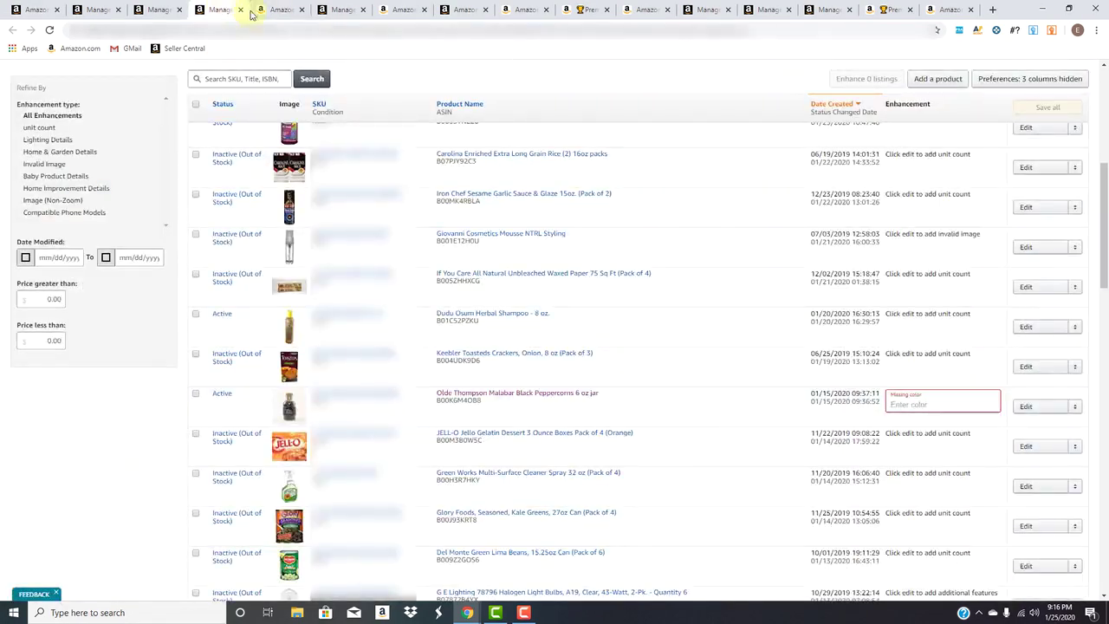
Set the peppercorn listing's Color Map and Color to Black in Vital Info and save.
{"action": "left_click", "coordinate": [1044, 405]}
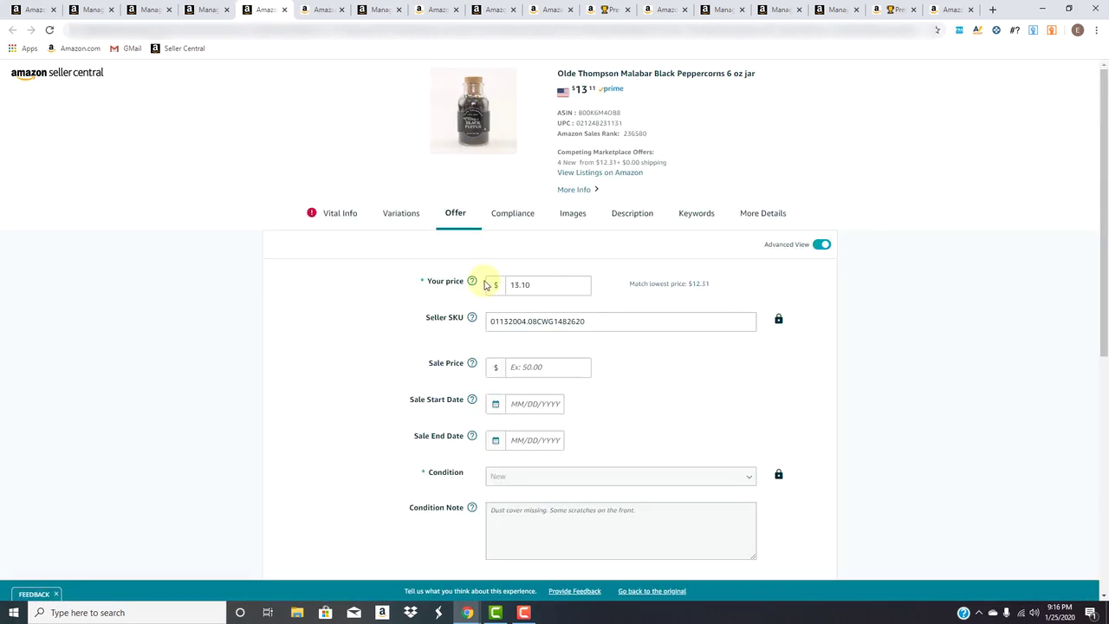
{"action": "left_click", "coordinate": [316, 218]}
{"action": "scroll", "coordinate": [627, 338], "scroll_direction": "down", "scroll_amount": 4}
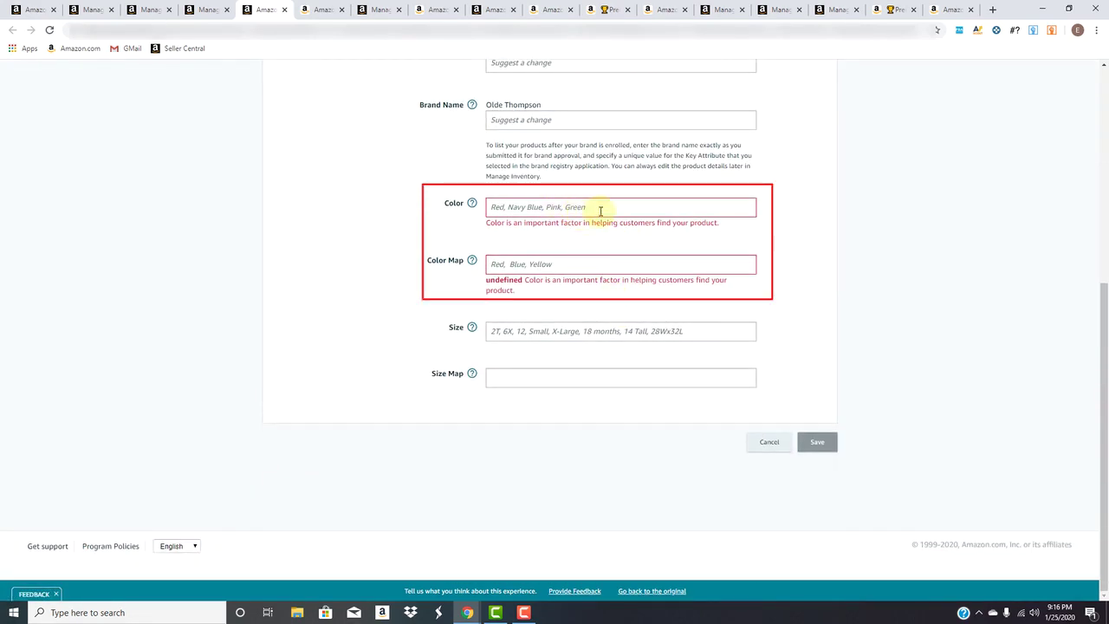
{"action": "left_click", "coordinate": [515, 264]}
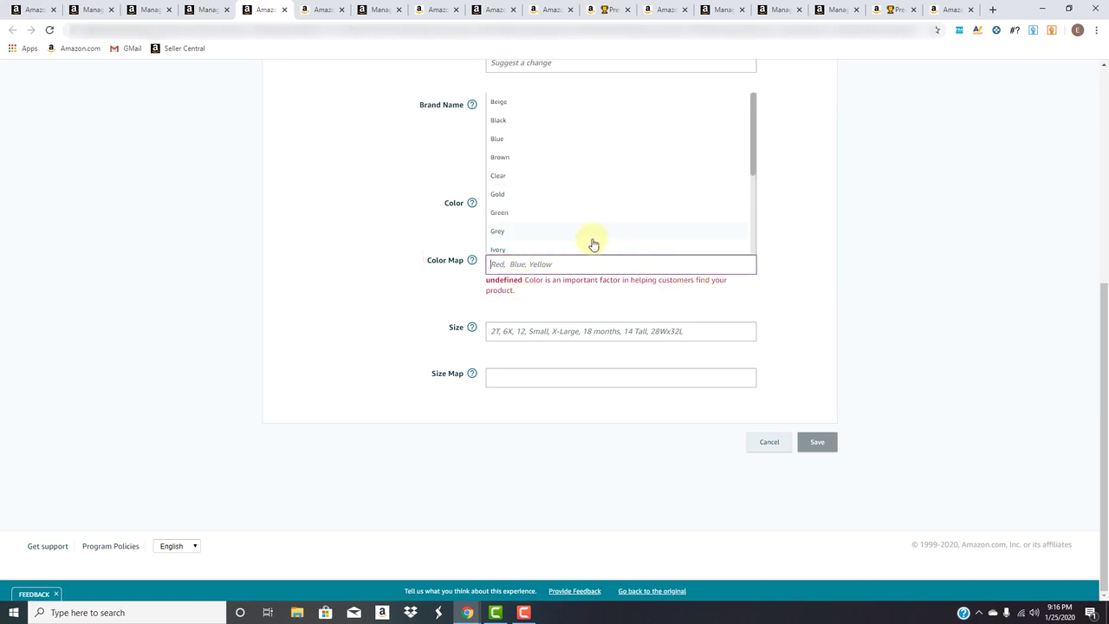
{"action": "left_click", "coordinate": [541, 119]}
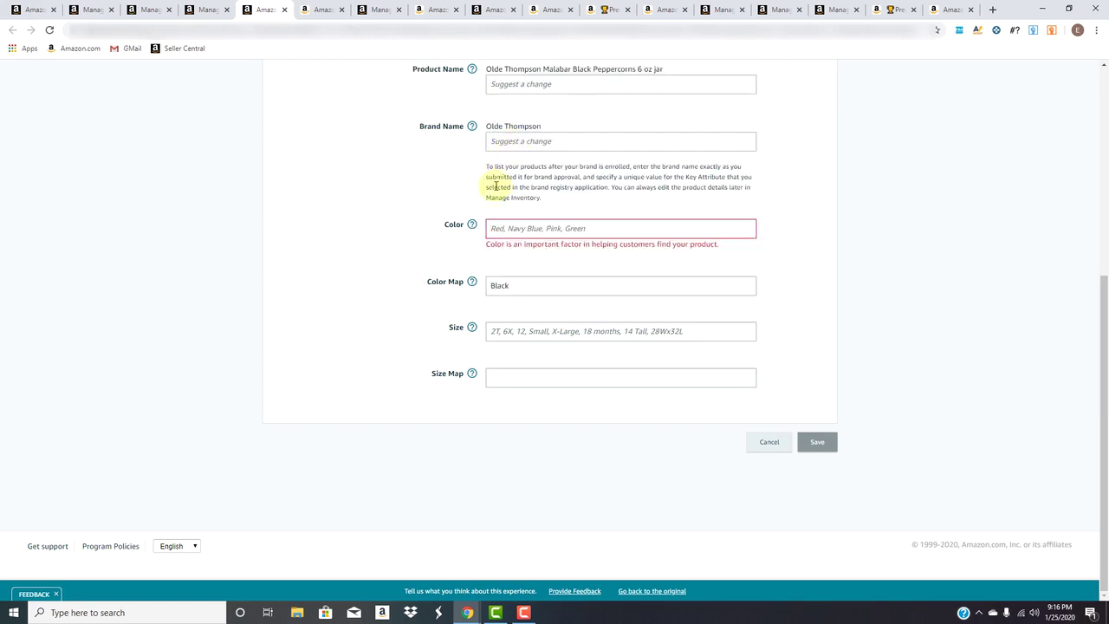
{"action": "left_click", "coordinate": [517, 228]}
{"action": "type", "text": "Black"}
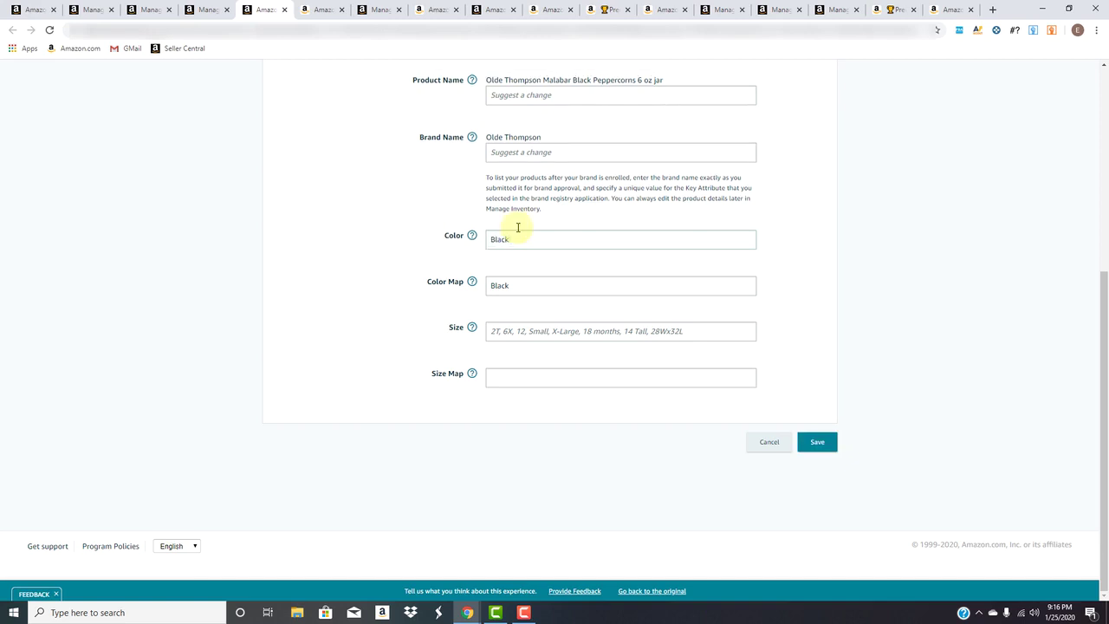
{"action": "left_click", "coordinate": [827, 443]}
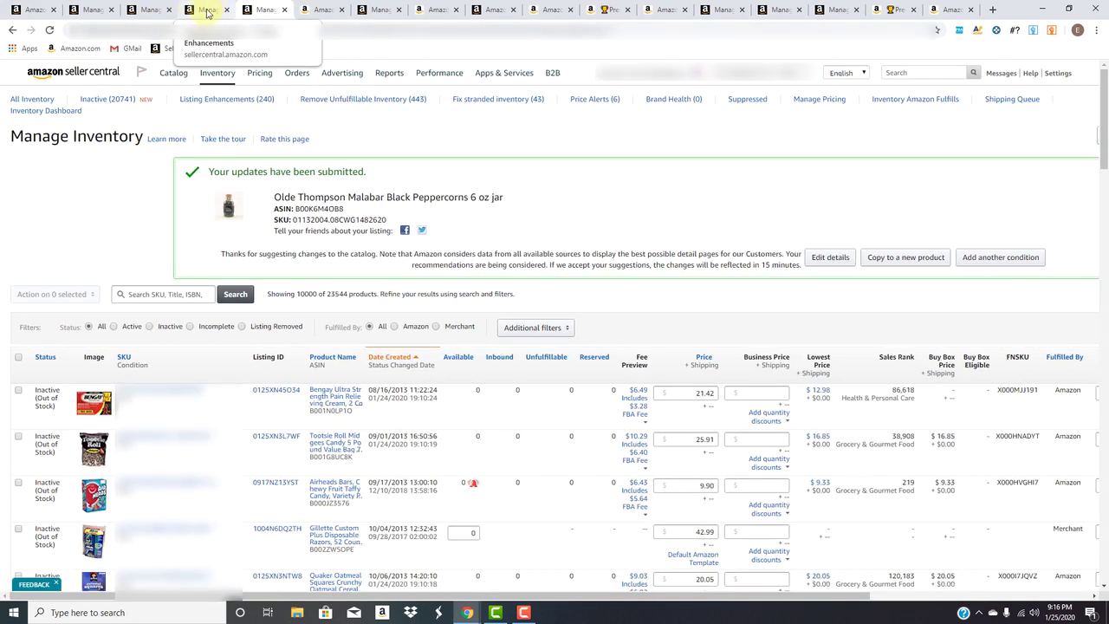
On Listing Enhancements, enter Black as the Olde Thompson peppercorns' missing color and save it.
{"action": "left_click", "coordinate": [207, 12]}
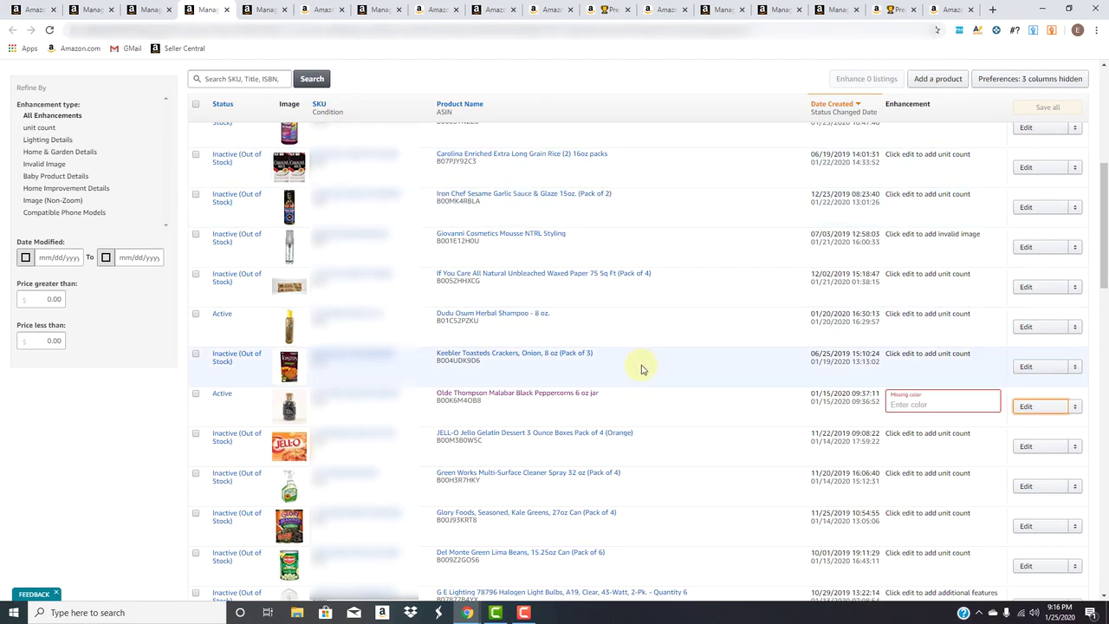
{"action": "scroll", "coordinate": [698, 347], "scroll_direction": "down", "scroll_amount": 1}
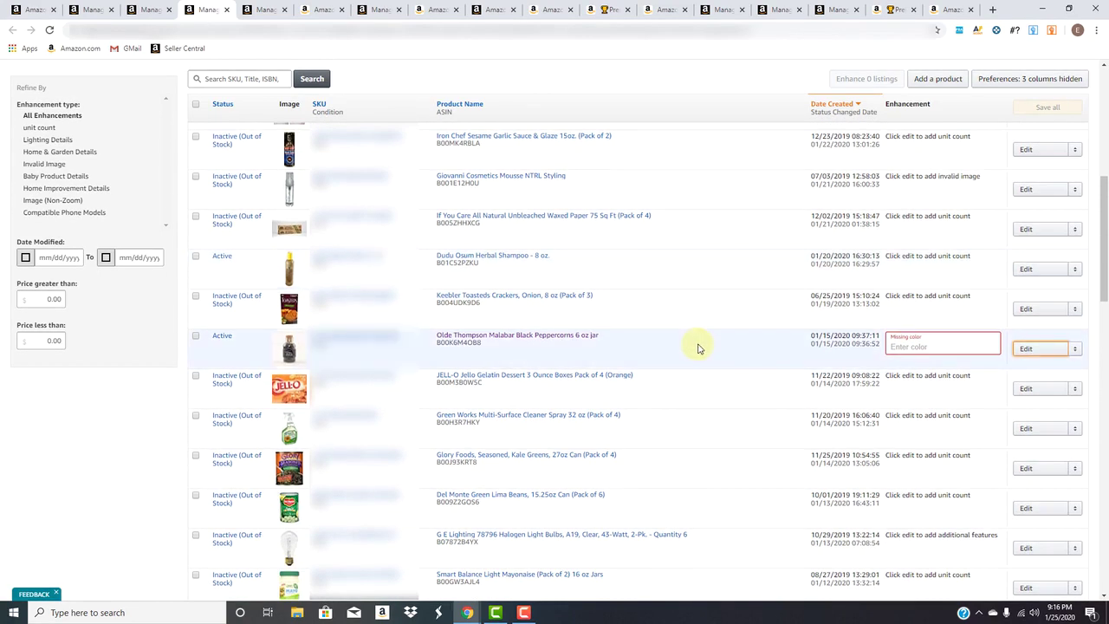
{"action": "left_click", "coordinate": [922, 345]}
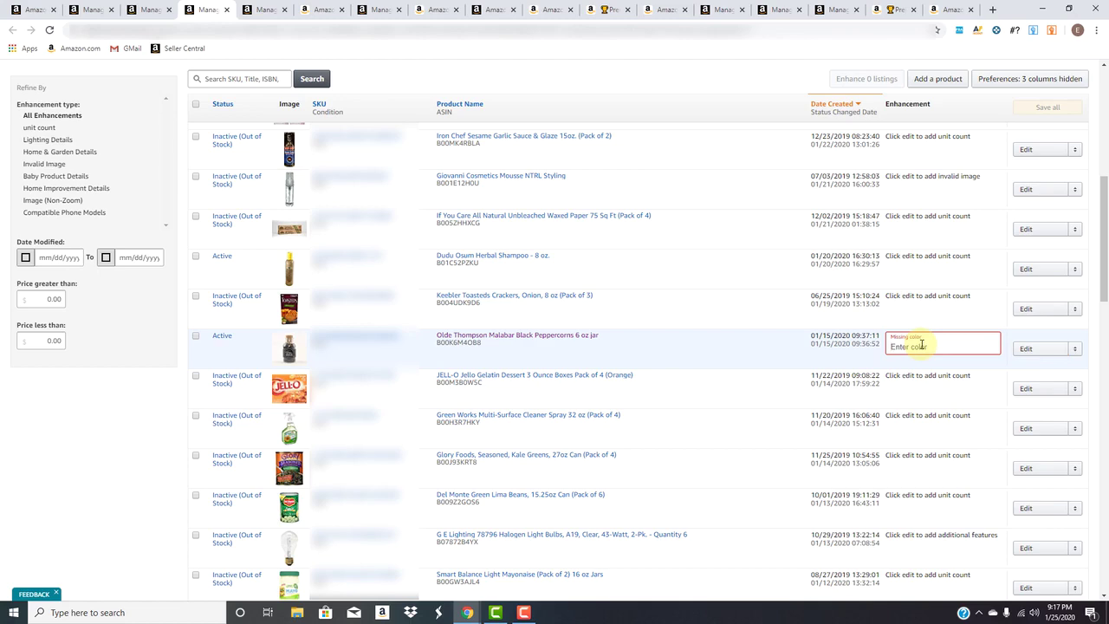
{"action": "type", "text": "Black"}
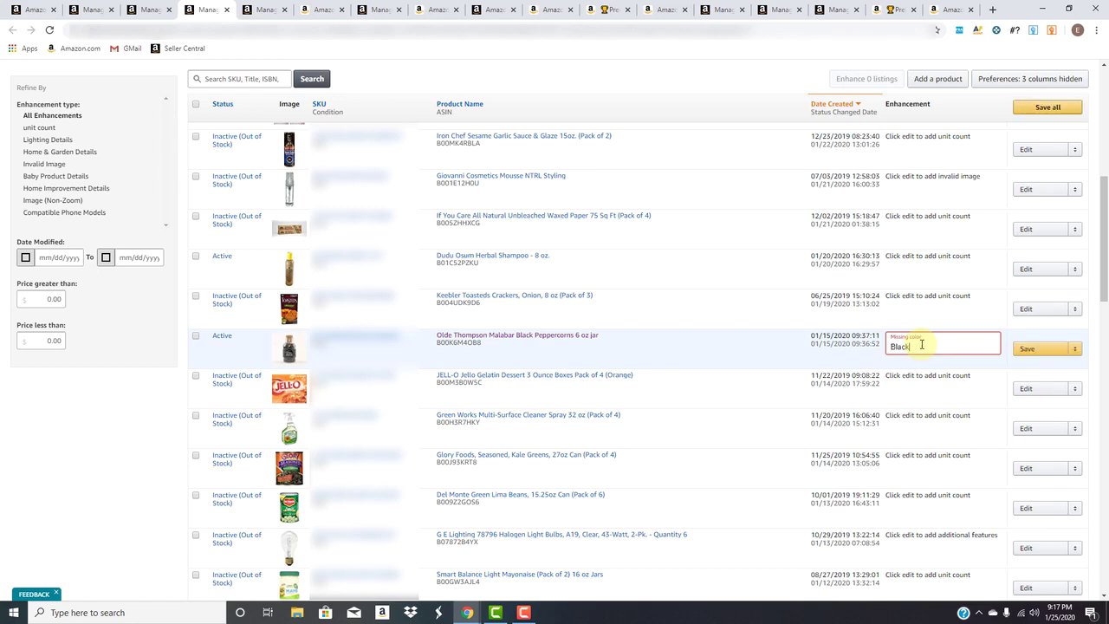
{"action": "left_click", "coordinate": [1029, 348]}
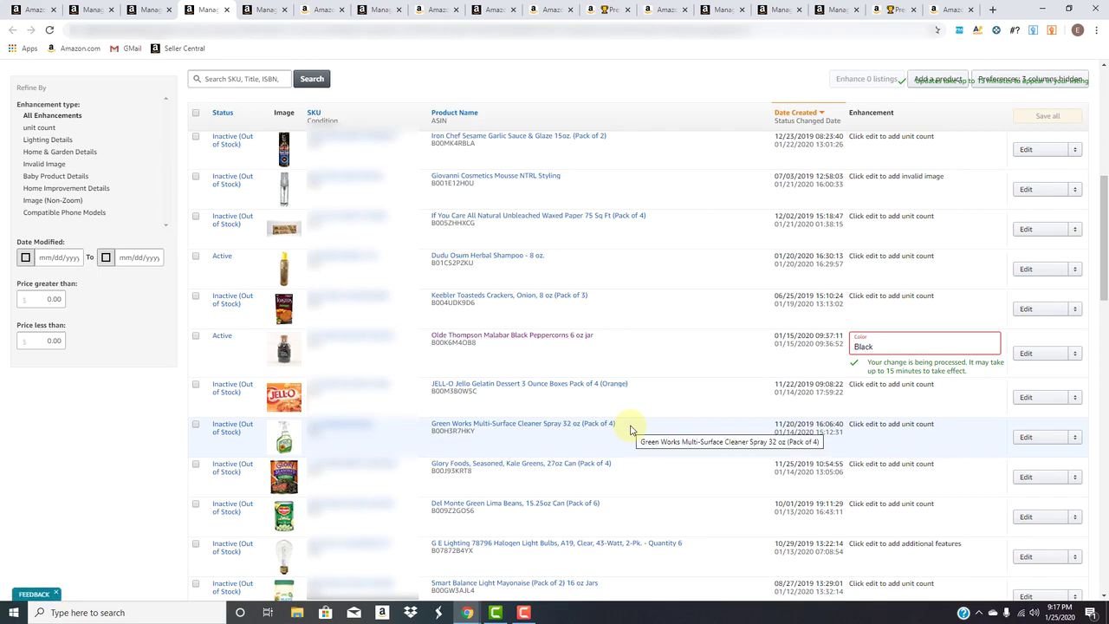
{"action": "scroll", "coordinate": [661, 355], "scroll_direction": "up", "scroll_amount": 1}
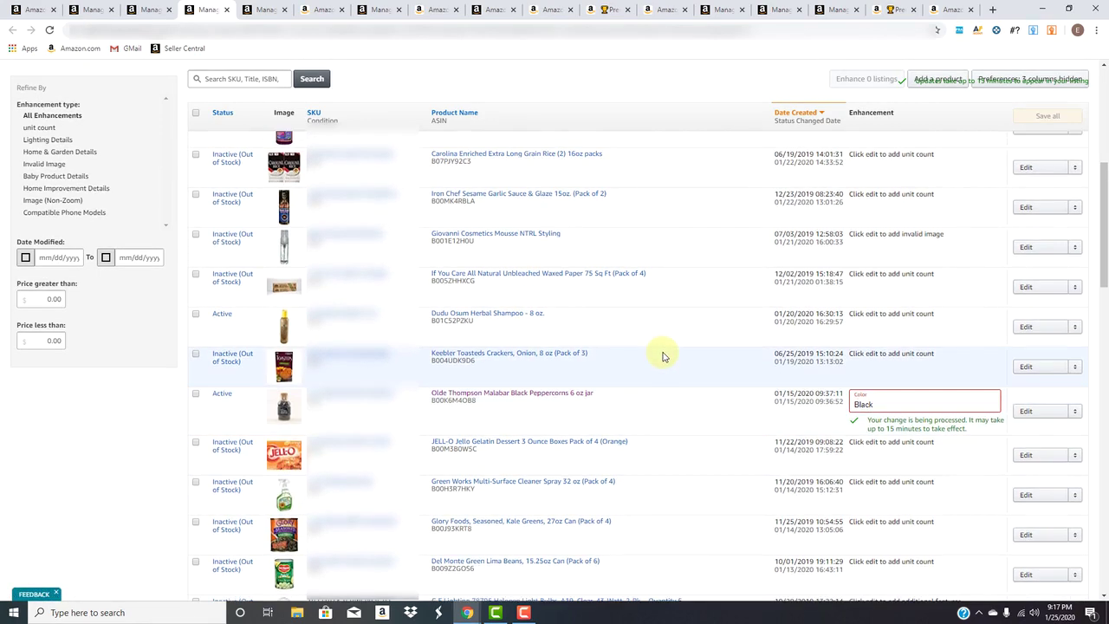
{"action": "scroll", "coordinate": [664, 357], "scroll_direction": "up", "scroll_amount": 4}
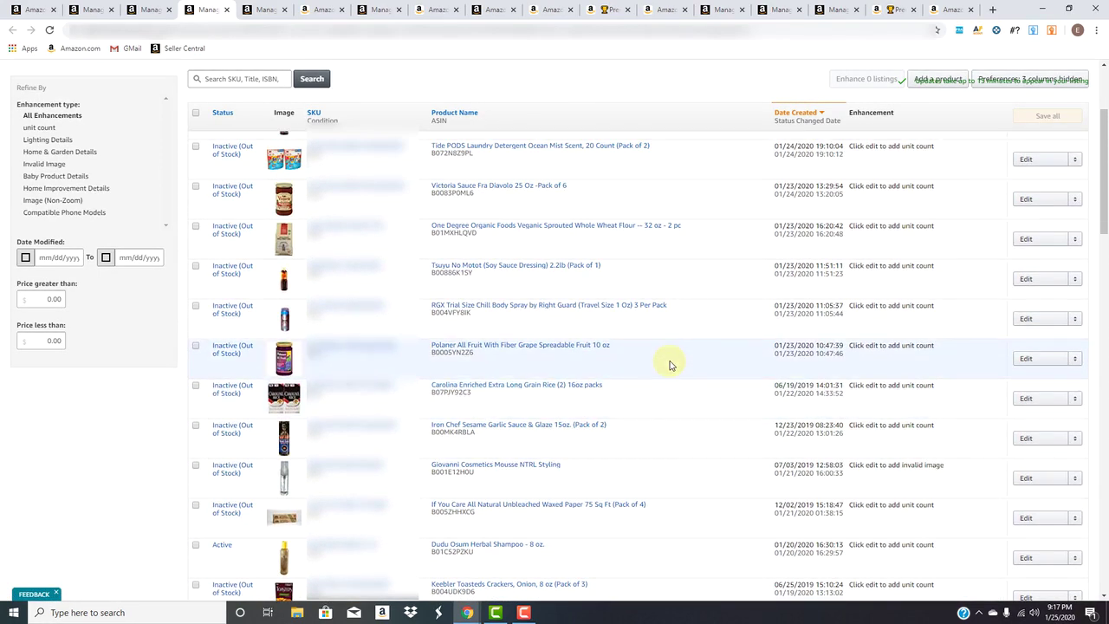